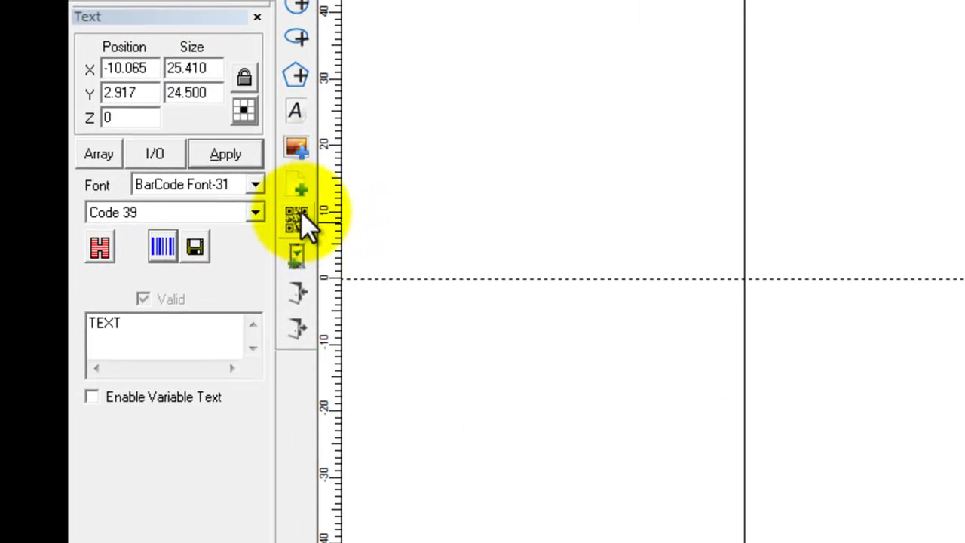
Step: Activate the barcode tool to place a new barcode on the canvas
{"action": "left_click", "coordinate": [293, 216]}
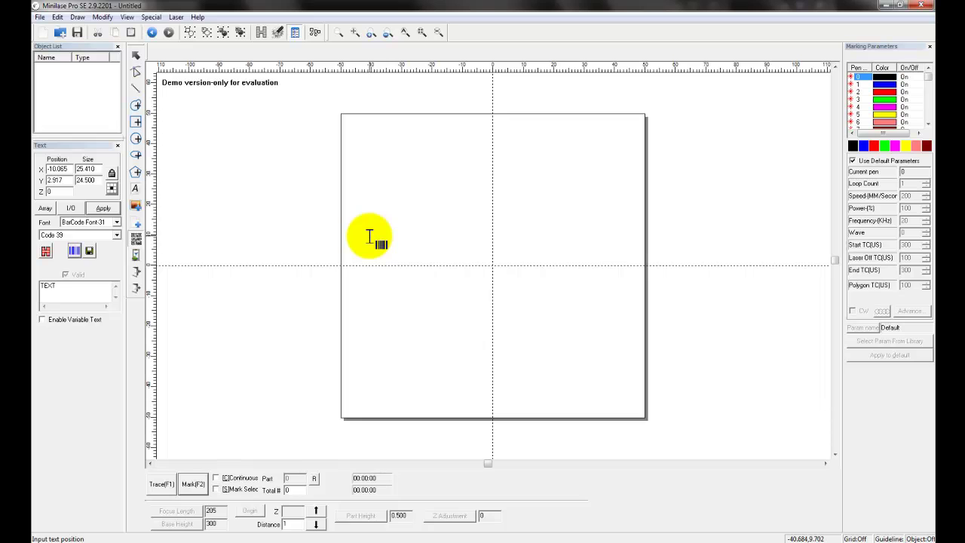
Step: Insert the Code 39 'TEXT' barcode left of centre, zoom in, and reselect it
{"action": "left_click", "coordinate": [373, 320]}
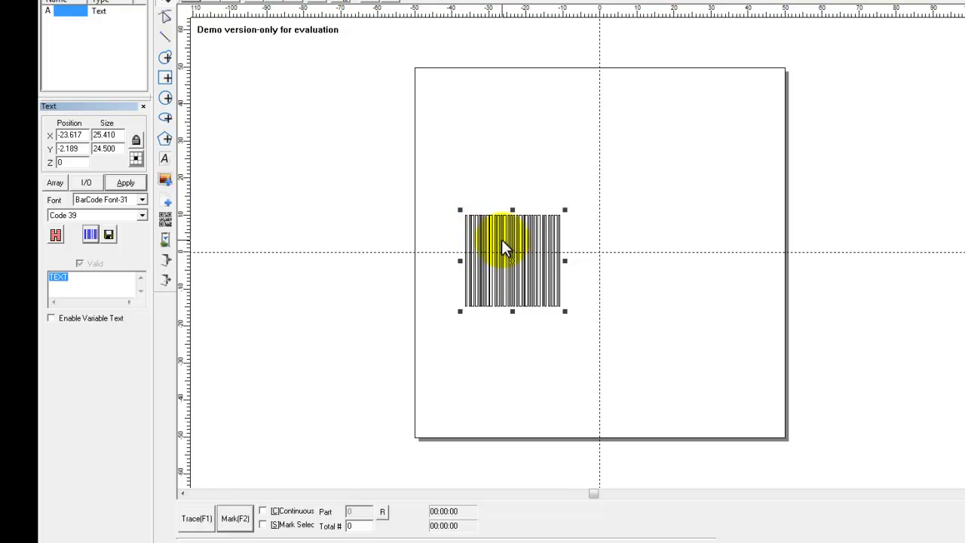
{"action": "left_click", "coordinate": [497, 211]}
{"action": "left_click", "coordinate": [497, 211]}
{"action": "scroll", "coordinate": [498, 219], "scroll_direction": "up", "scroll_amount": 5}
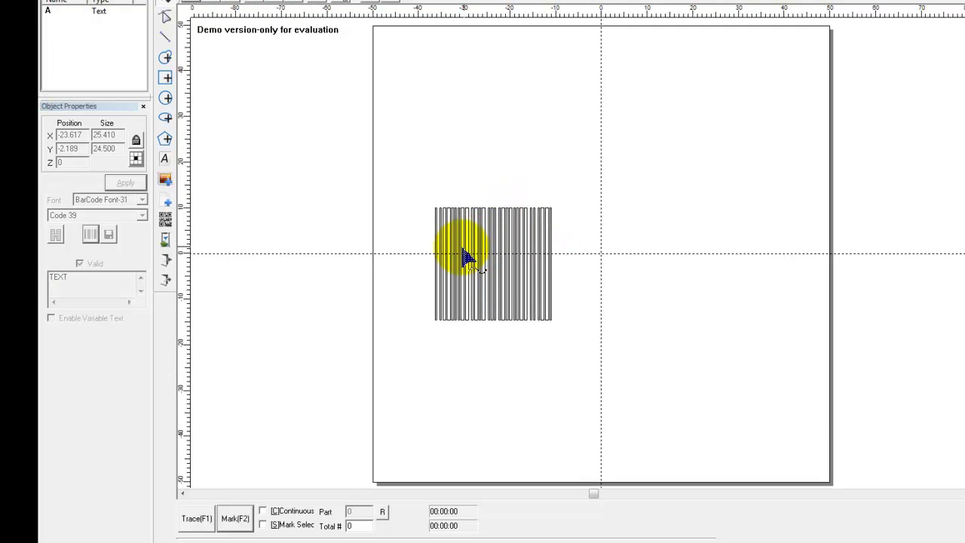
{"action": "scroll", "coordinate": [365, 266], "scroll_direction": "up", "scroll_amount": 2}
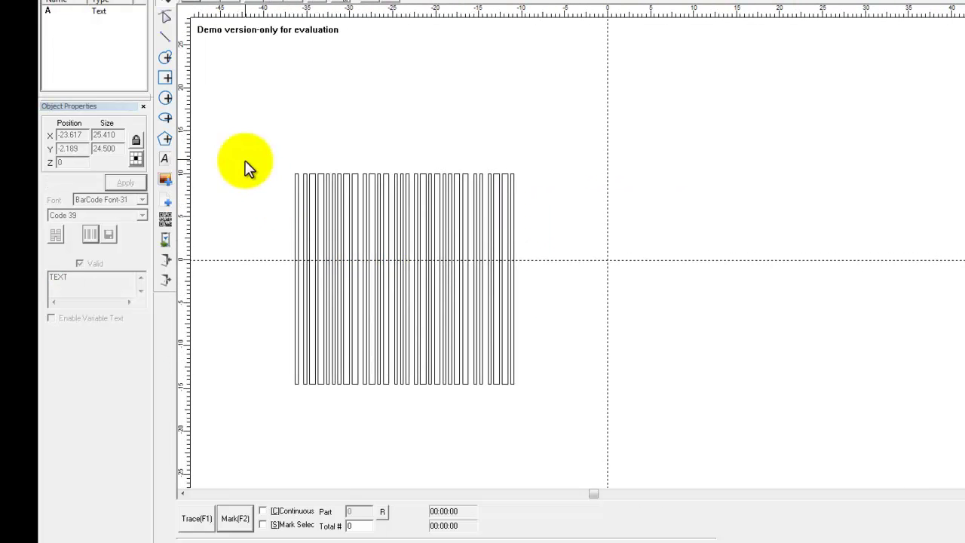
{"action": "left_click_drag", "start_coordinate": [242, 151], "coordinate": [625, 447]}
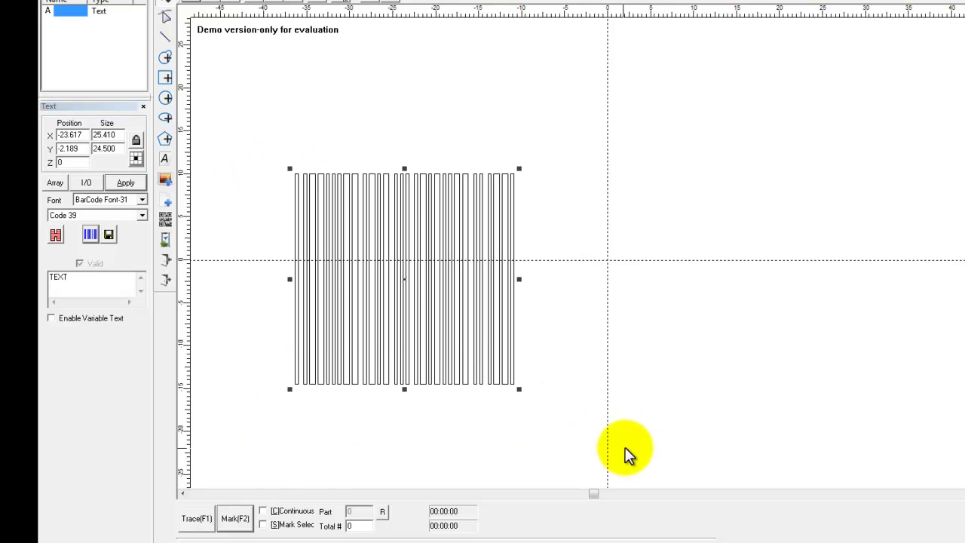
{"action": "left_click", "coordinate": [183, 494]}
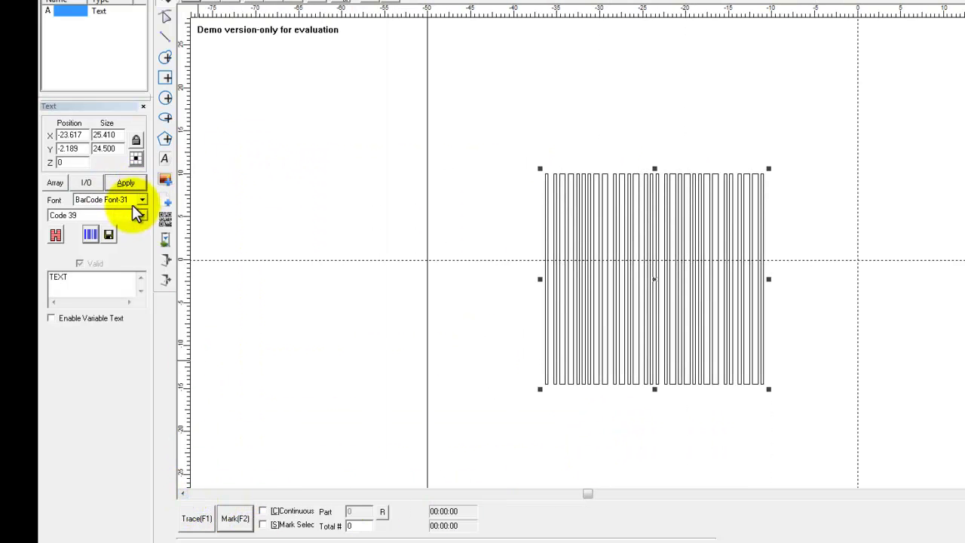
Step: Fill the barcode bars solid using the default 0° hatch with 0.04 mm spacing
{"action": "left_click", "coordinate": [55, 236]}
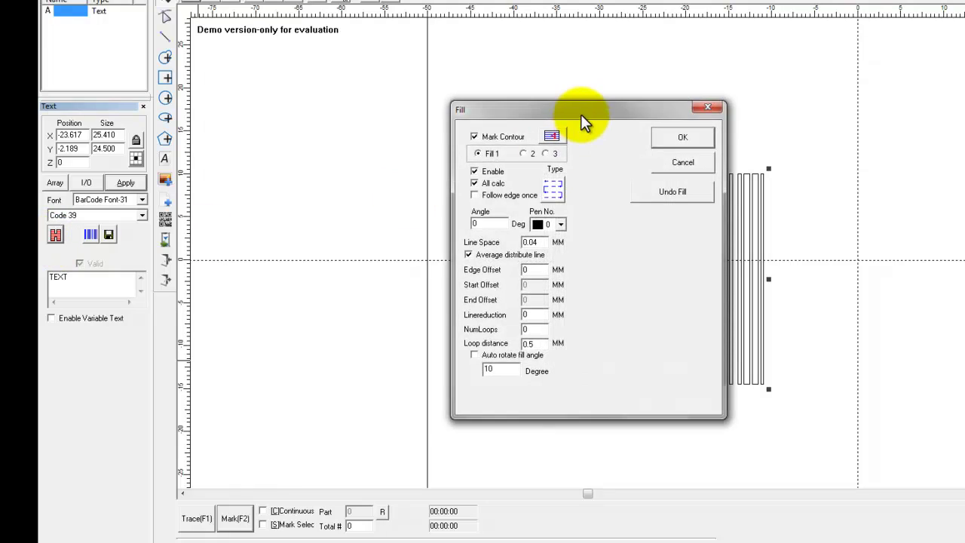
{"action": "left_click_drag", "start_coordinate": [581, 112], "coordinate": [370, 115]}
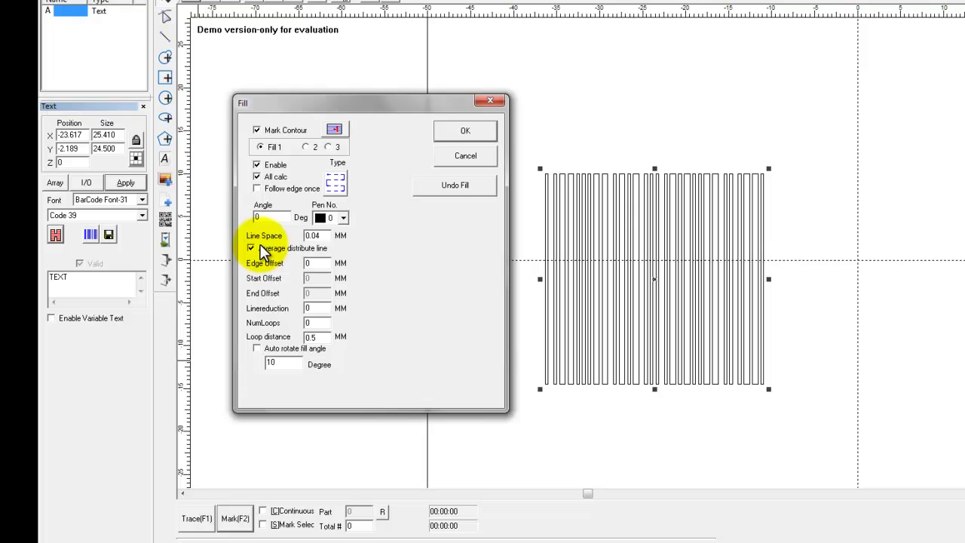
{"action": "left_click", "coordinate": [465, 131]}
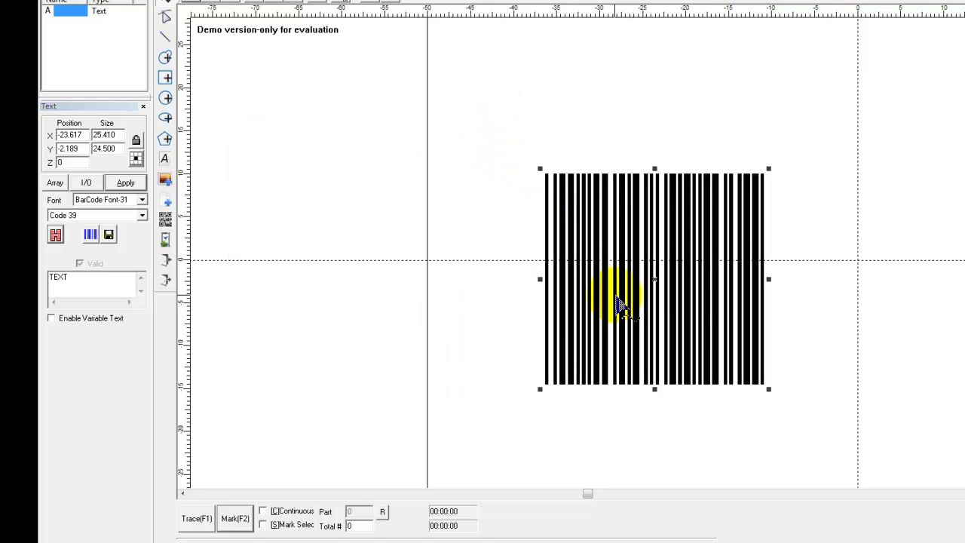
{"action": "scroll", "coordinate": [617, 301], "scroll_direction": "up", "scroll_amount": 1}
{"action": "scroll", "coordinate": [617, 296], "scroll_direction": "down", "scroll_amount": 2}
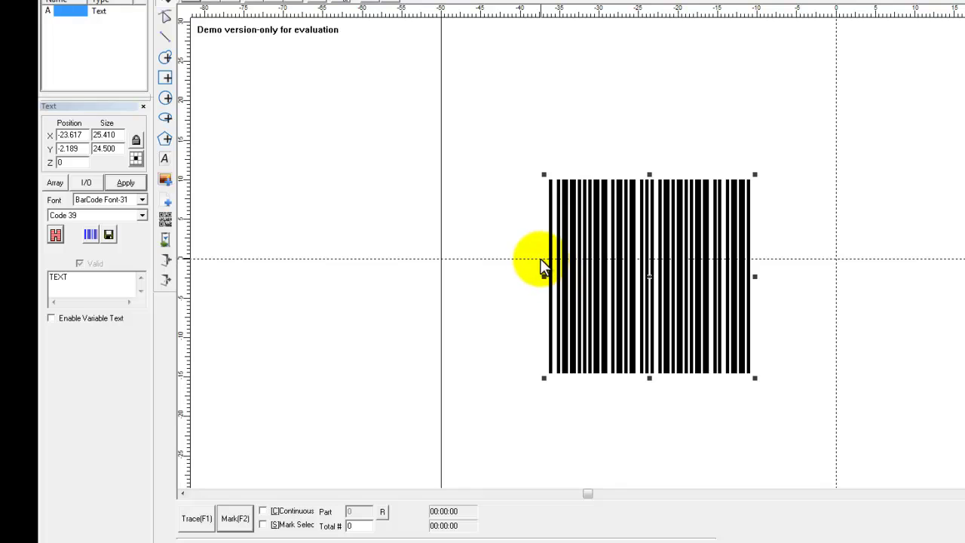
Step: Keep the Code 39 type and replace the barcode data 'TEXT' with 123456
{"action": "left_click", "coordinate": [141, 216]}
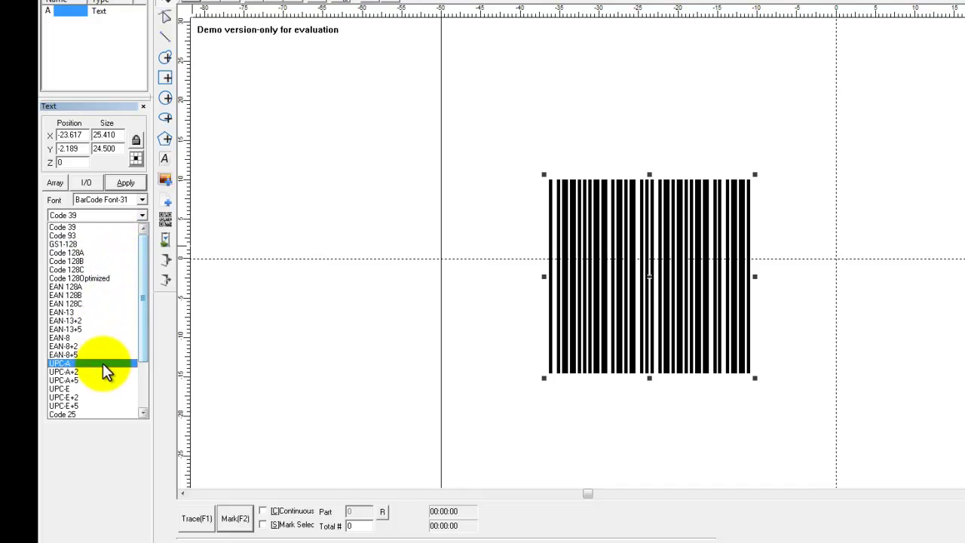
{"action": "left_click_drag", "start_coordinate": [139, 264], "coordinate": [131, 302]}
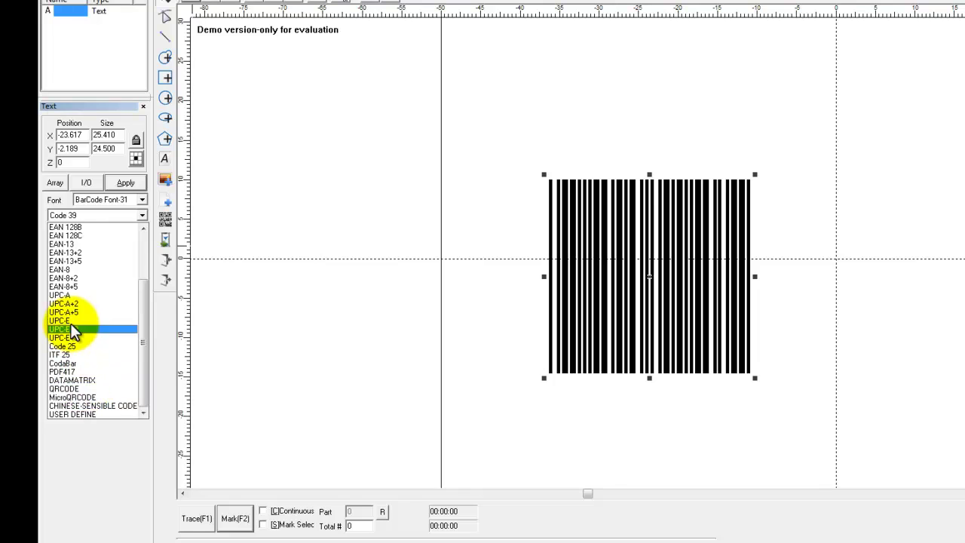
{"action": "left_click_drag", "start_coordinate": [141, 322], "coordinate": [147, 275]}
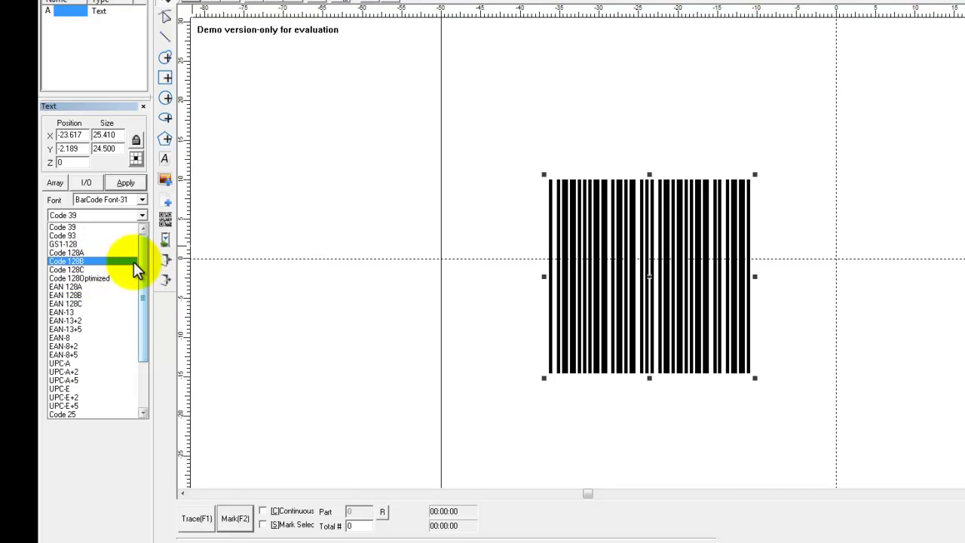
{"action": "left_click_drag", "start_coordinate": [148, 261], "coordinate": [124, 184]}
{"action": "left_click", "coordinate": [220, 176]}
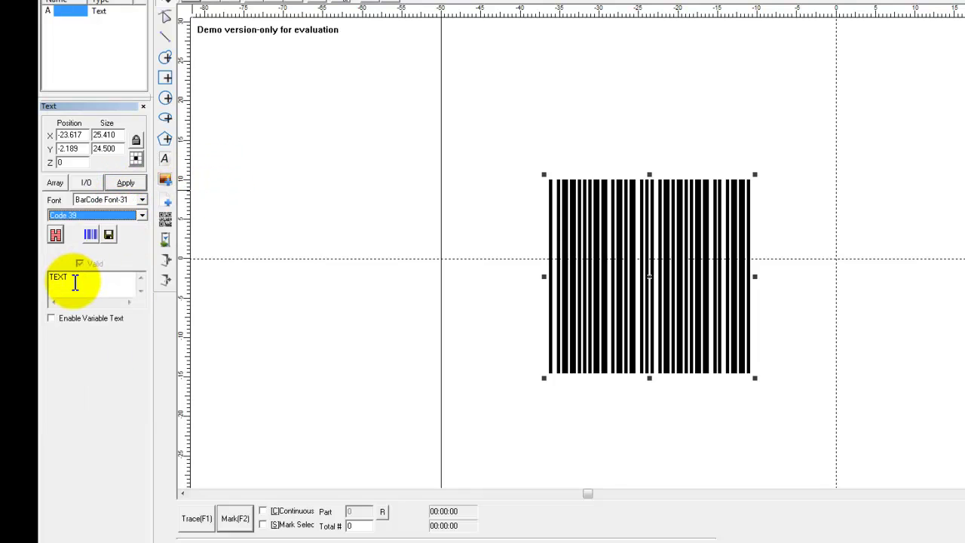
{"action": "left_click_drag", "start_coordinate": [75, 281], "coordinate": [43, 283]}
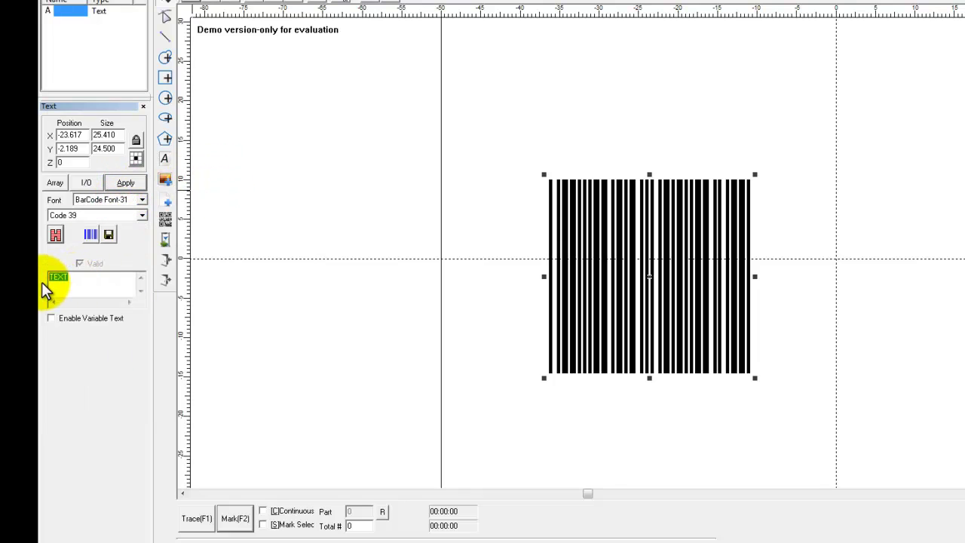
{"action": "type", "text": "123456"}
{"action": "left_click", "coordinate": [128, 186]}
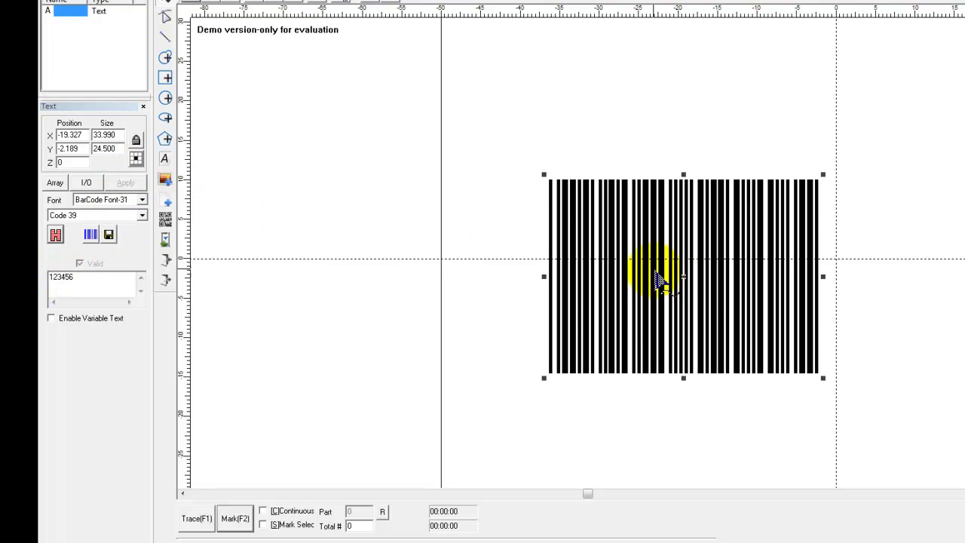
Step: Switch the barcode type to DATAMATRIX and enlarge it to 18.474 × 18.474
{"action": "left_click", "coordinate": [142, 215]}
{"action": "left_click_drag", "start_coordinate": [144, 243], "coordinate": [140, 301]}
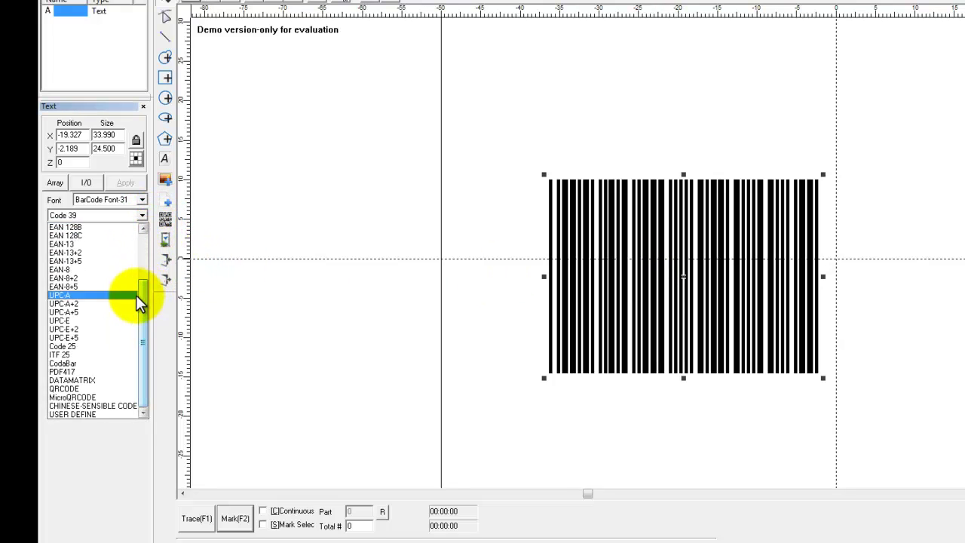
{"action": "left_click", "coordinate": [81, 381]}
{"action": "left_click", "coordinate": [124, 183]}
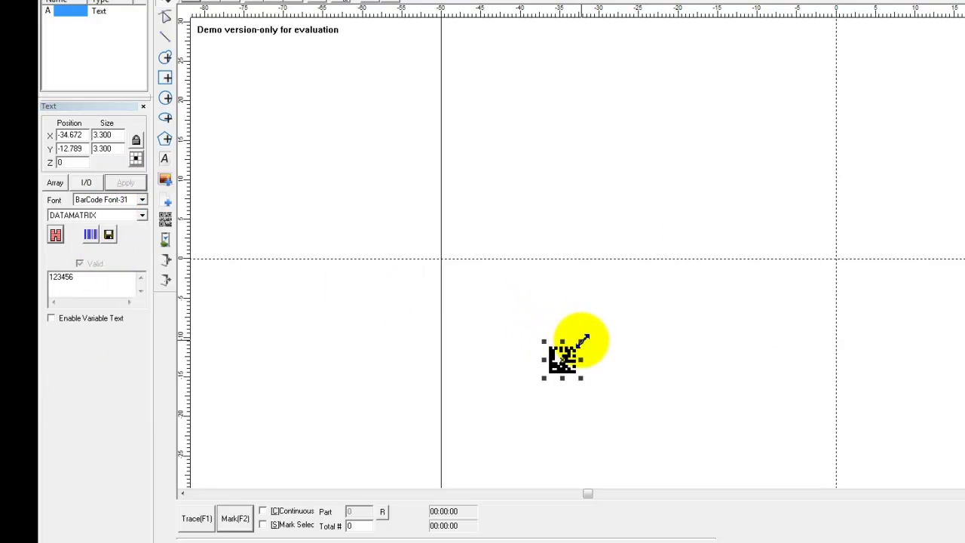
{"action": "left_click_drag", "start_coordinate": [582, 341], "coordinate": [772, 204]}
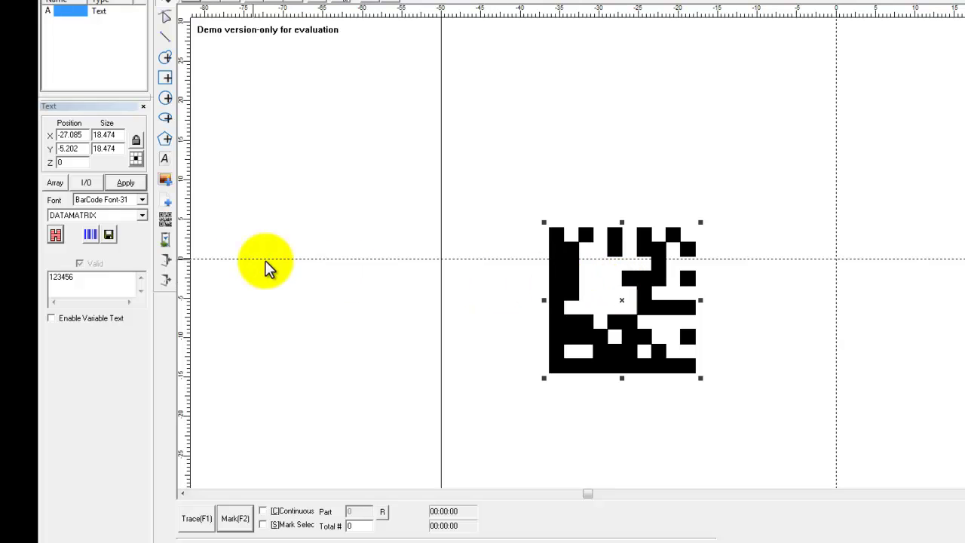
Step: In the BarCode settings, extend the data from 123456 to 12345678
{"action": "left_click", "coordinate": [91, 235]}
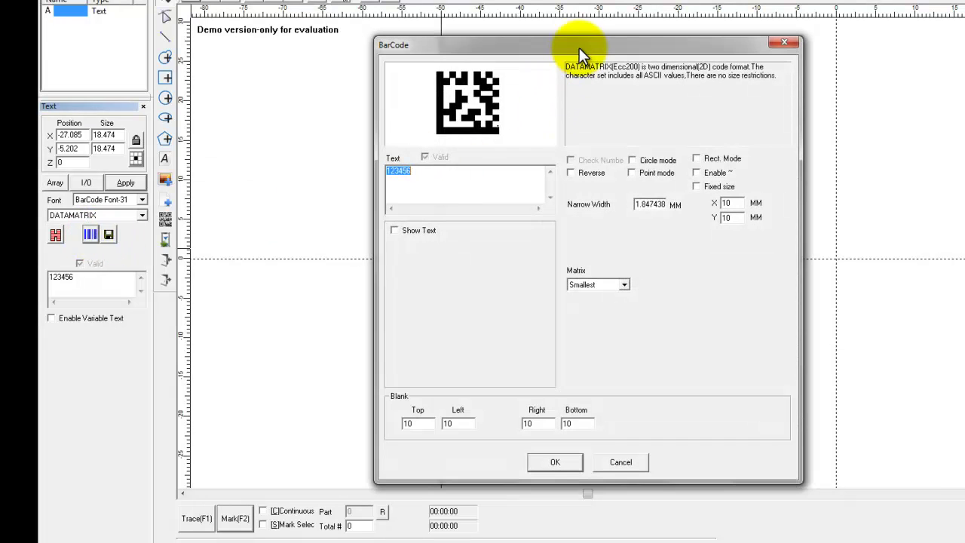
{"action": "left_click_drag", "start_coordinate": [579, 47], "coordinate": [535, 34]}
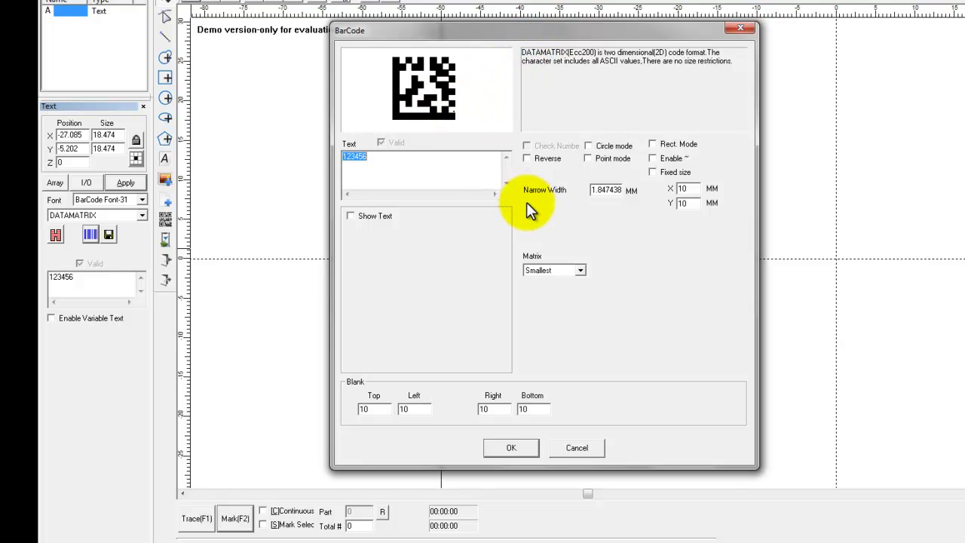
{"action": "left_click", "coordinate": [371, 161]}
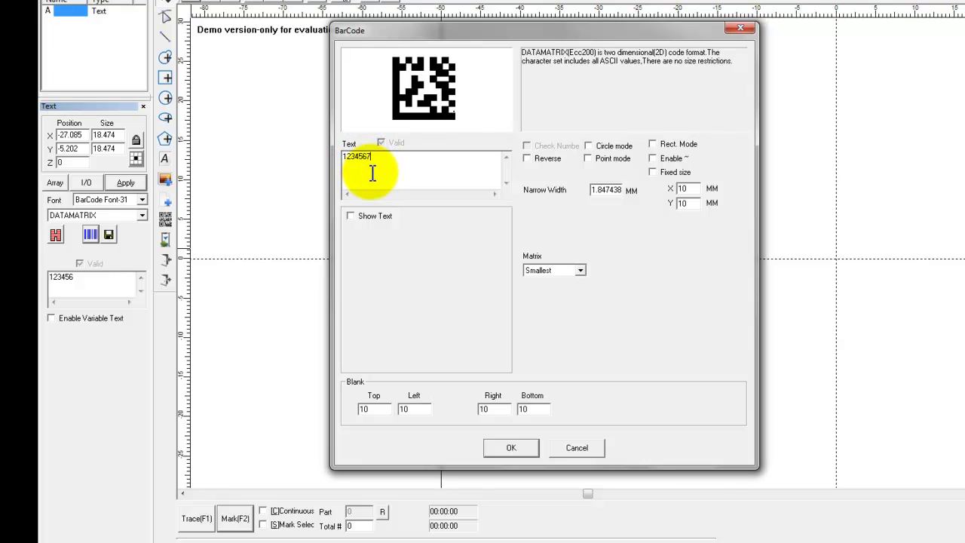
{"action": "type", "text": "78"}
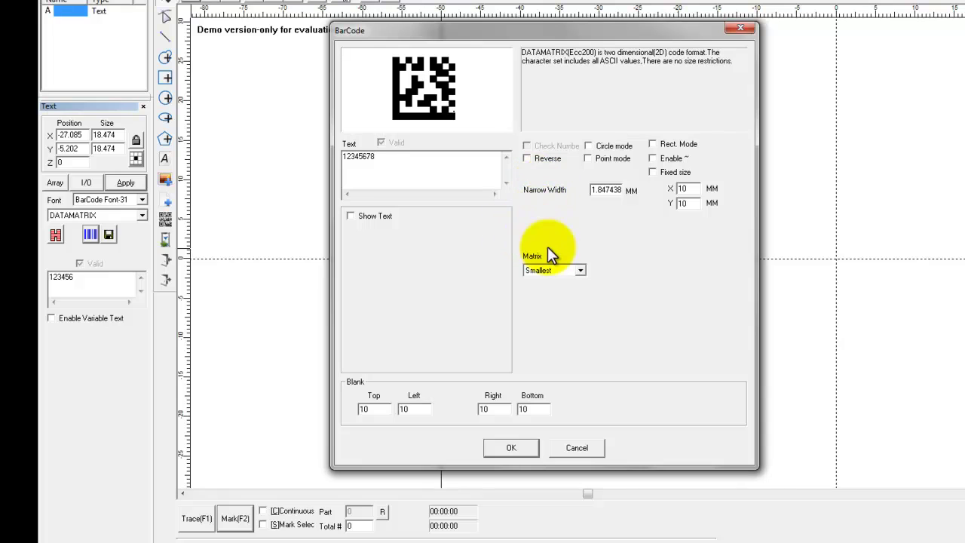
Step: Set the DataMatrix matrix size to 12 x 26 and apply it
{"action": "left_click", "coordinate": [578, 270]}
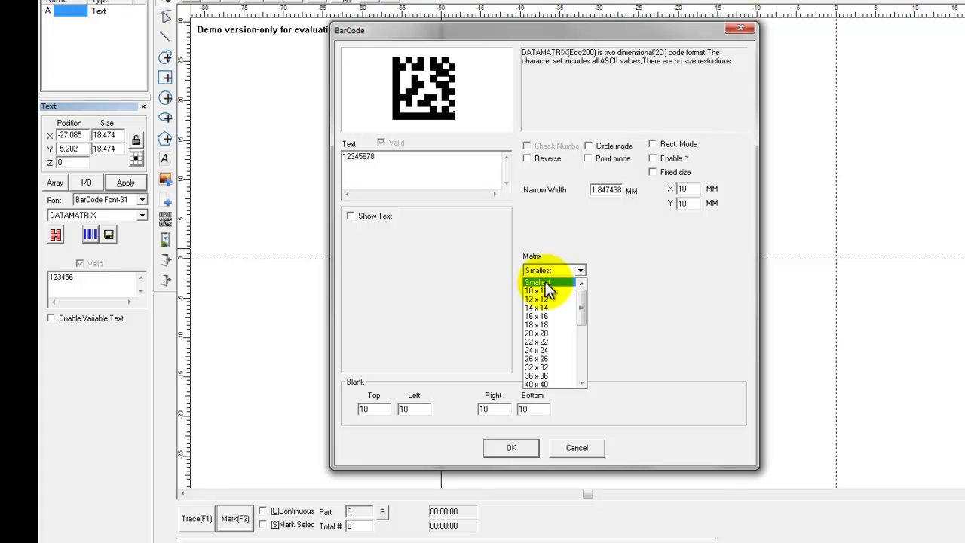
{"action": "left_click_drag", "start_coordinate": [578, 301], "coordinate": [581, 365]}
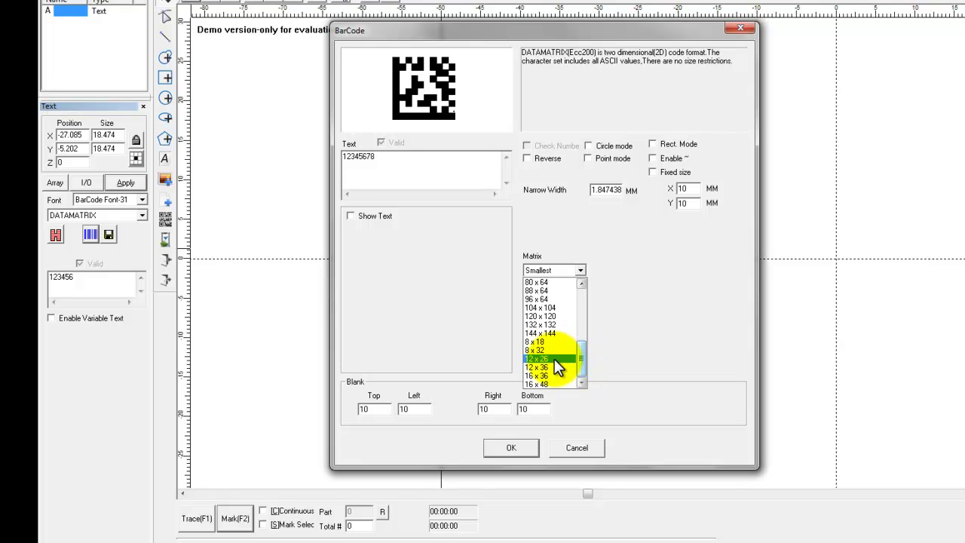
{"action": "left_click", "coordinate": [555, 359]}
{"action": "left_click", "coordinate": [512, 448]}
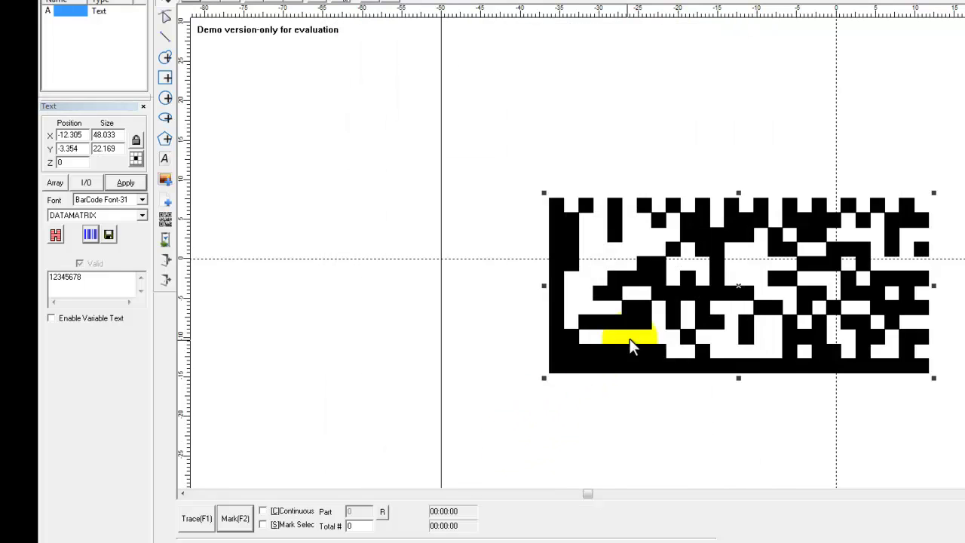
Step: Change the DataMatrix matrix size to a square 16 x 16
{"action": "left_click", "coordinate": [91, 235]}
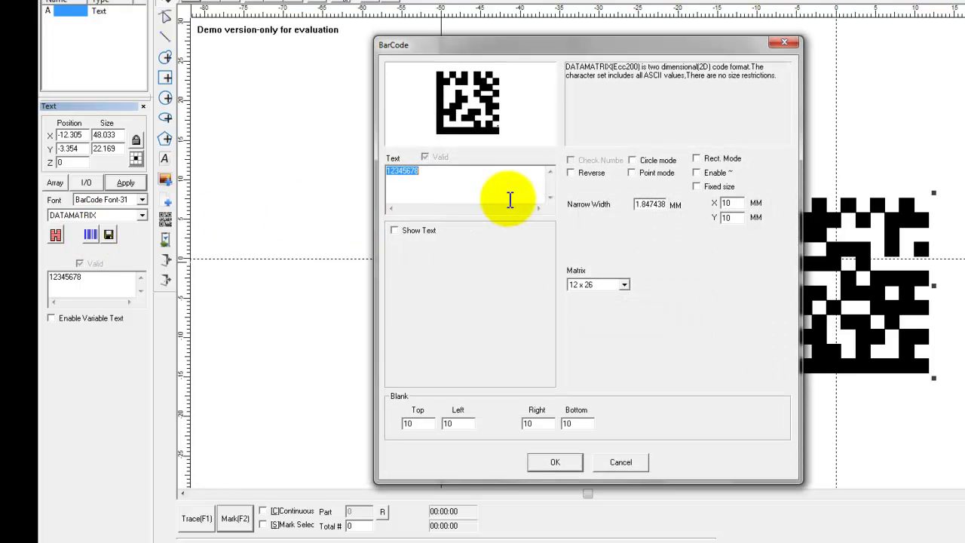
{"action": "left_click", "coordinate": [623, 286]}
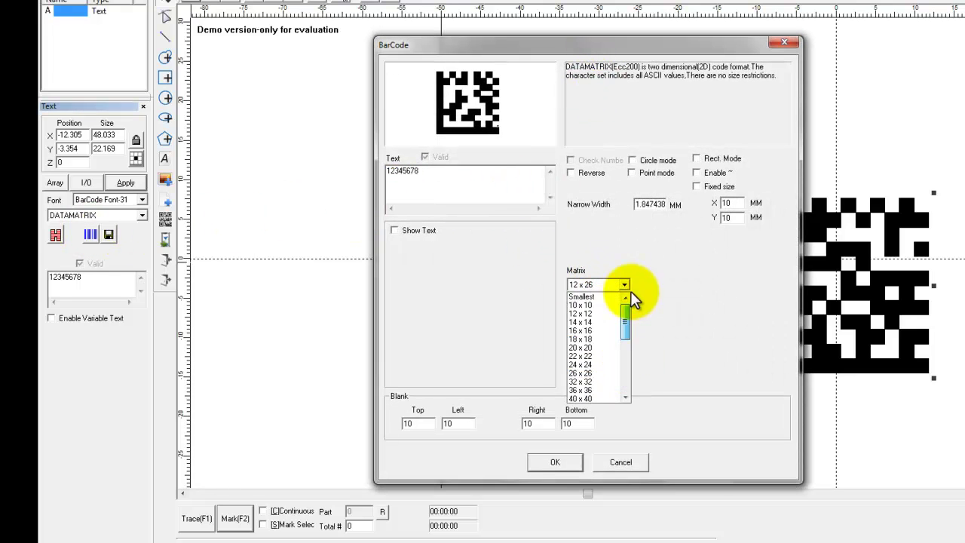
{"action": "left_click", "coordinate": [591, 330]}
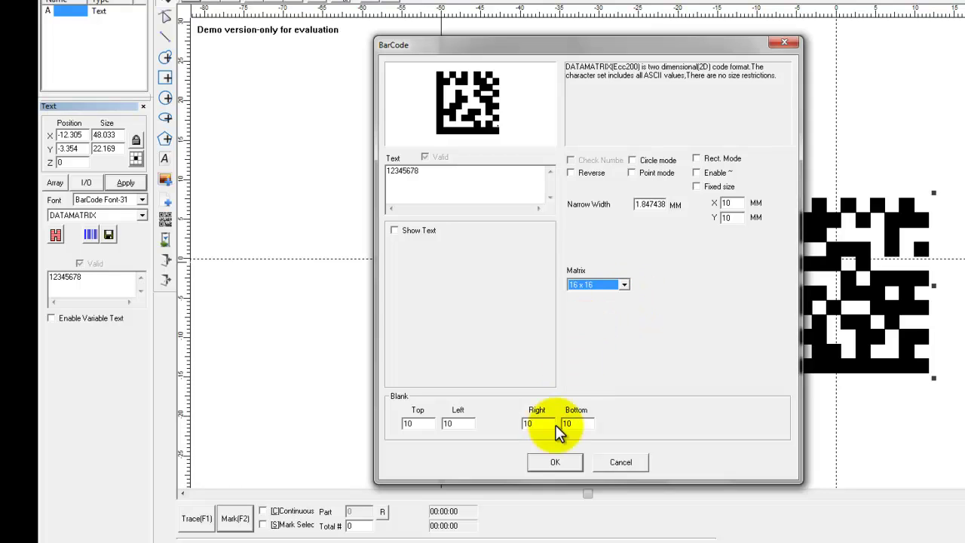
{"action": "left_click", "coordinate": [554, 463]}
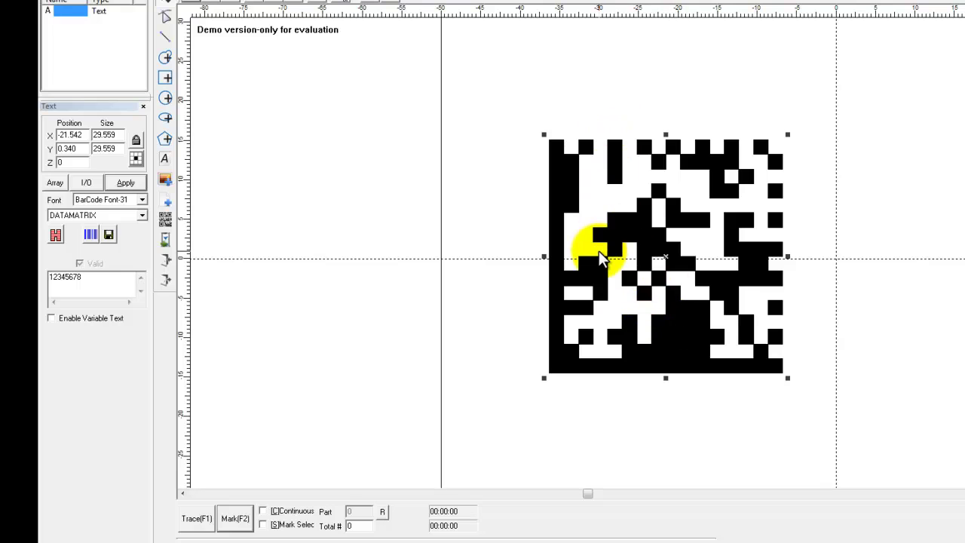
Step: Turn on Reverse in the BarCode settings to invert the DataMatrix
{"action": "left_click", "coordinate": [90, 234]}
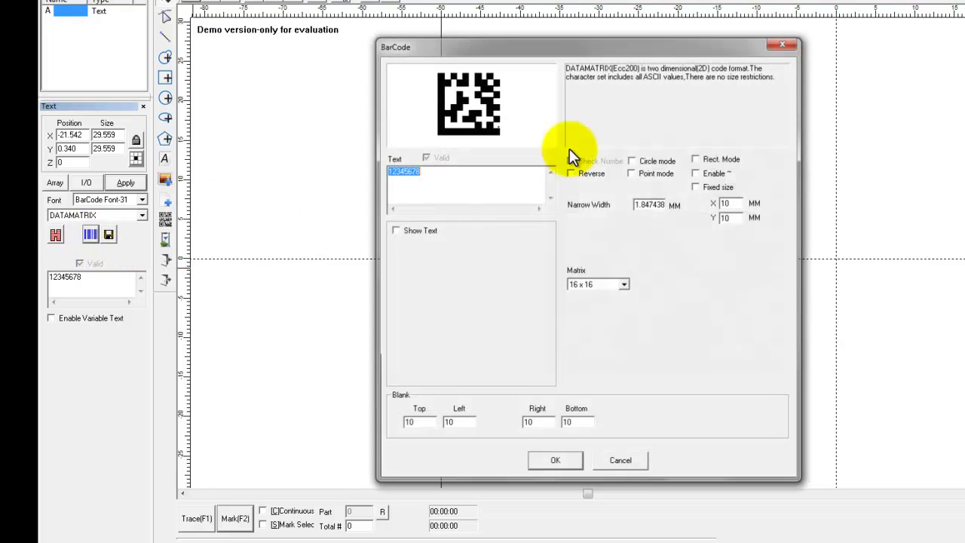
{"action": "left_click_drag", "start_coordinate": [595, 45], "coordinate": [382, 44]}
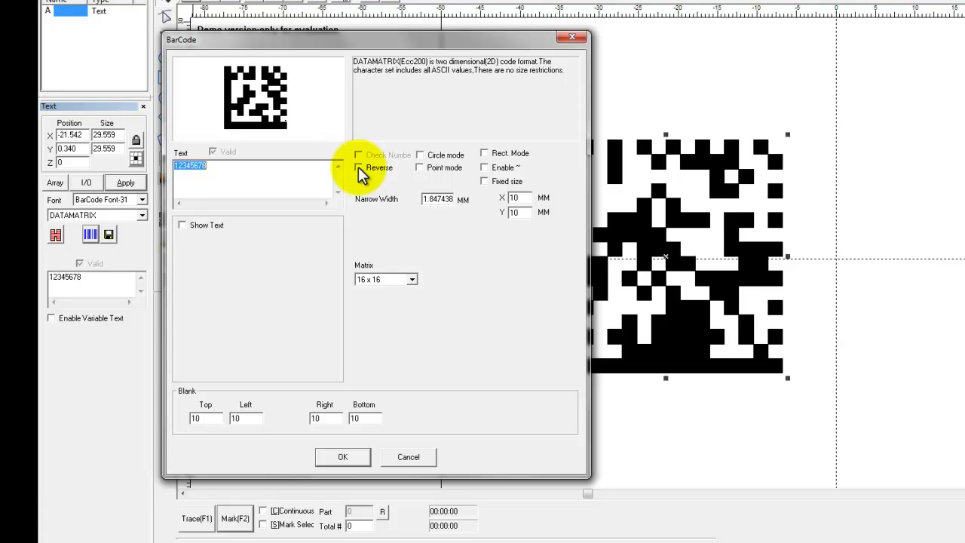
{"action": "left_click", "coordinate": [358, 168]}
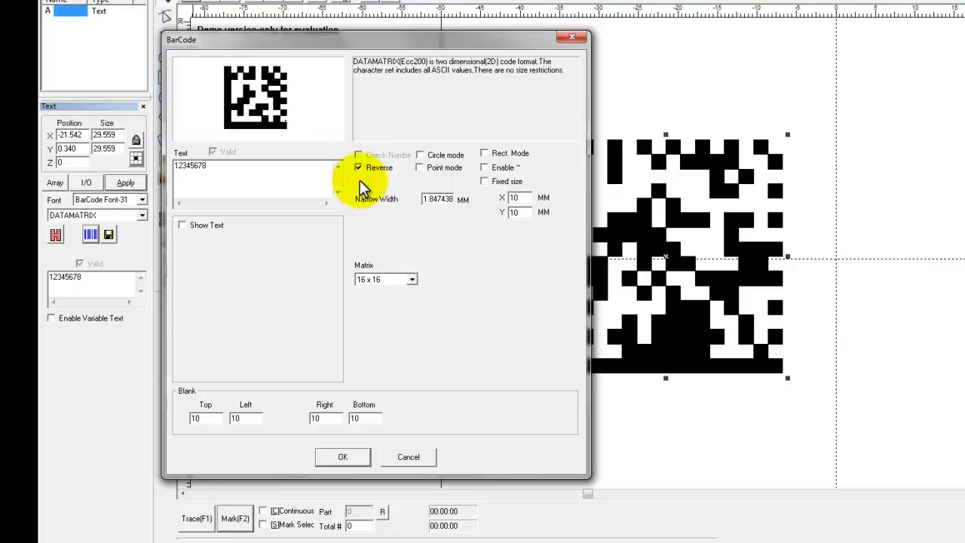
Step: Set Blank Top, Left, Right and Bottom margins to 4, apply, and reselect the barcode
{"action": "double_click", "coordinate": [195, 419]}
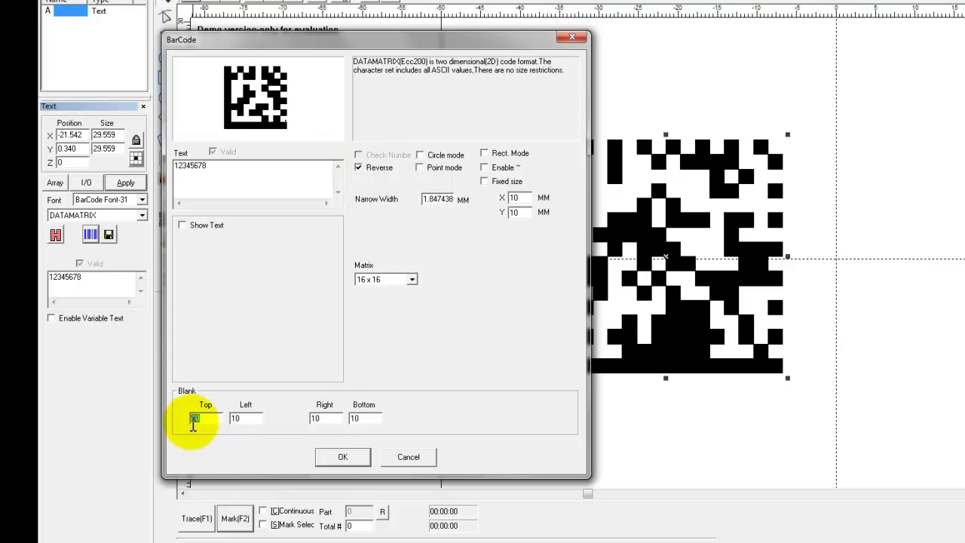
{"action": "type", "text": "4"}
{"action": "double_click", "coordinate": [251, 414]}
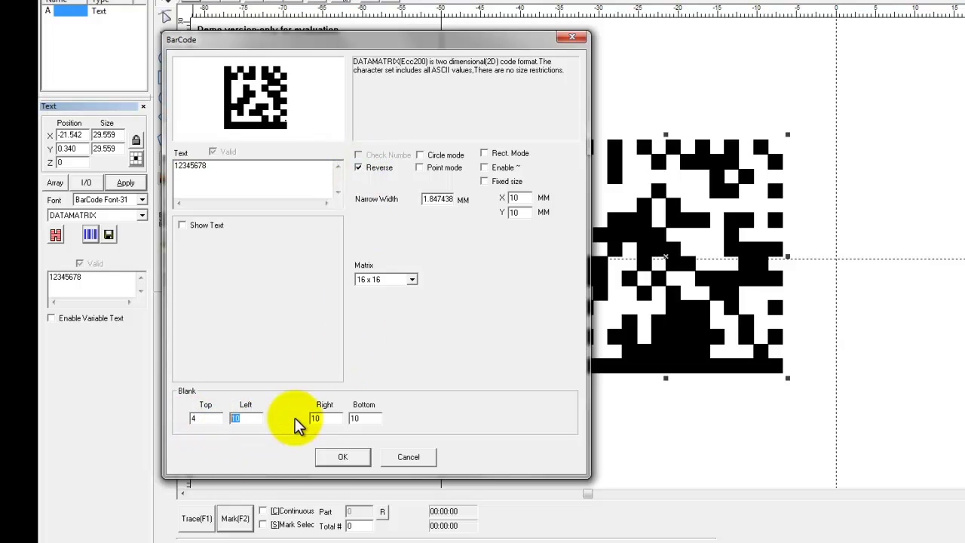
{"action": "type", "text": "4"}
{"action": "double_click", "coordinate": [315, 418]}
{"action": "type", "text": "4"}
{"action": "double_click", "coordinate": [355, 418]}
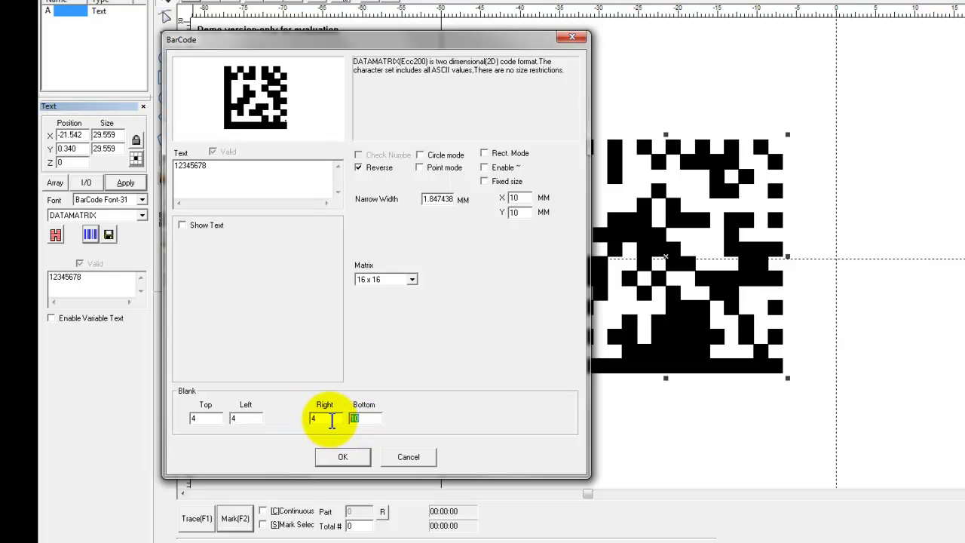
{"action": "type", "text": "4"}
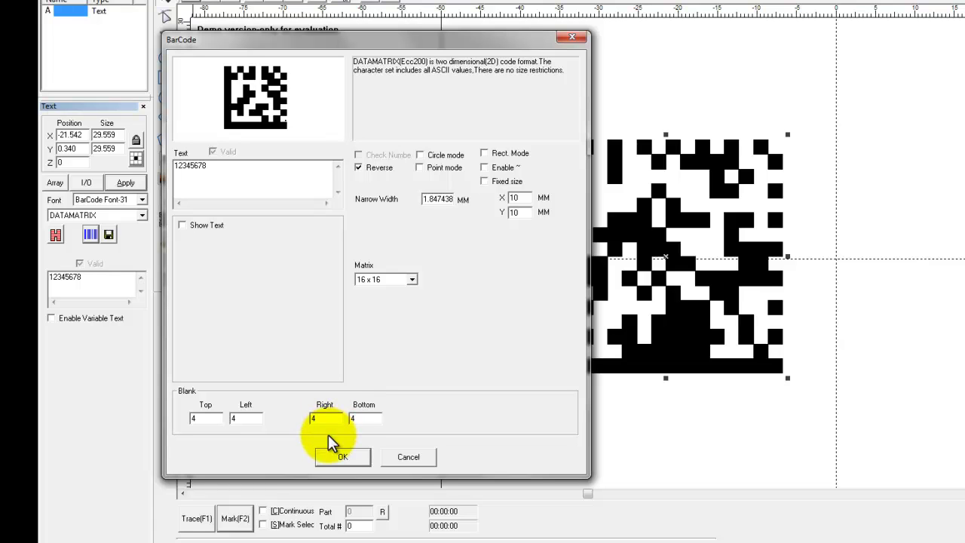
{"action": "left_click", "coordinate": [330, 455]}
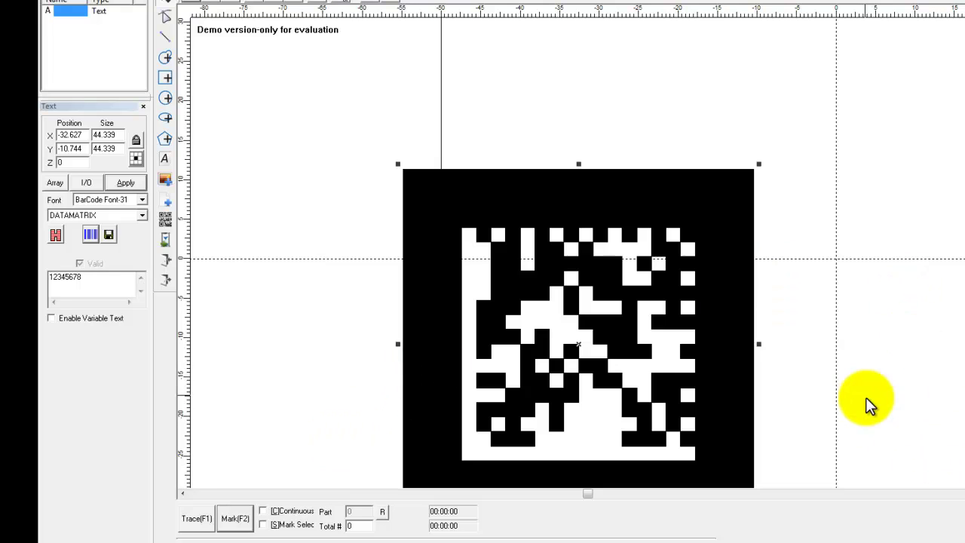
{"action": "left_click", "coordinate": [856, 377]}
{"action": "left_click", "coordinate": [678, 413]}
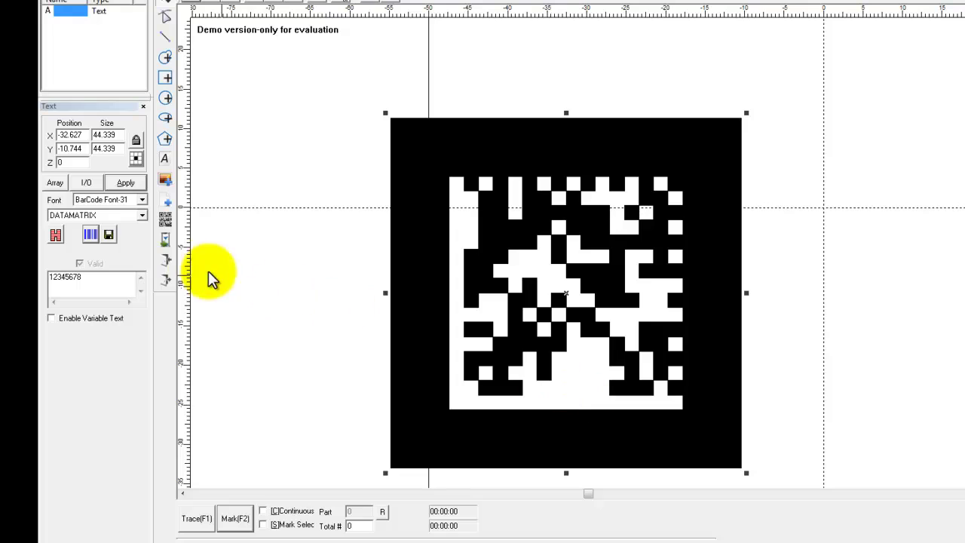
Step: Turn off Reverse and show the 12345678 text beneath the DataMatrix
{"action": "left_click", "coordinate": [90, 234]}
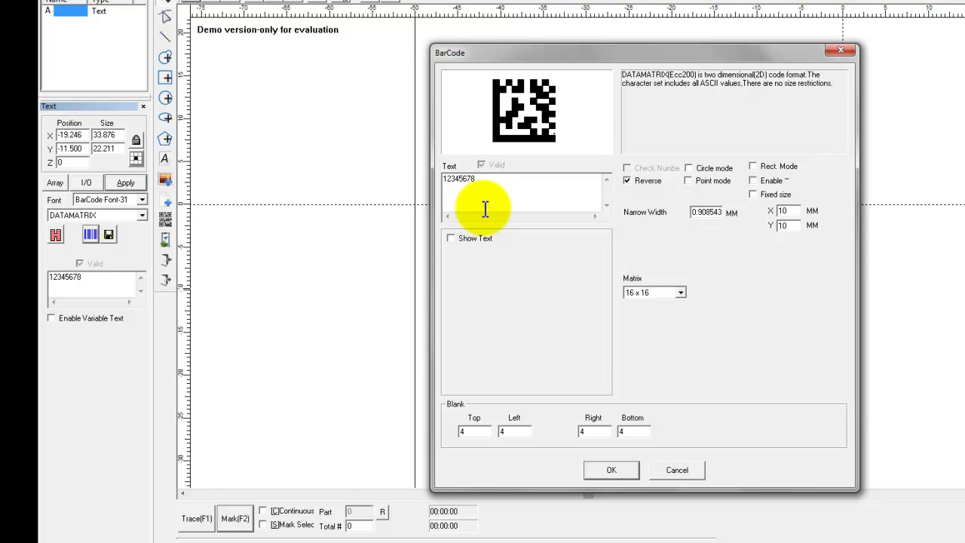
{"action": "left_click", "coordinate": [627, 181]}
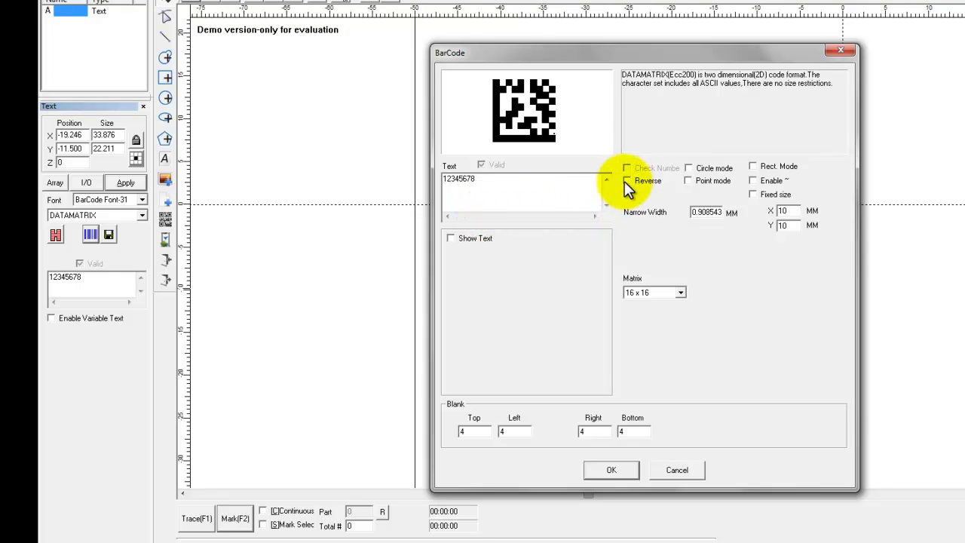
{"action": "left_click", "coordinate": [451, 238]}
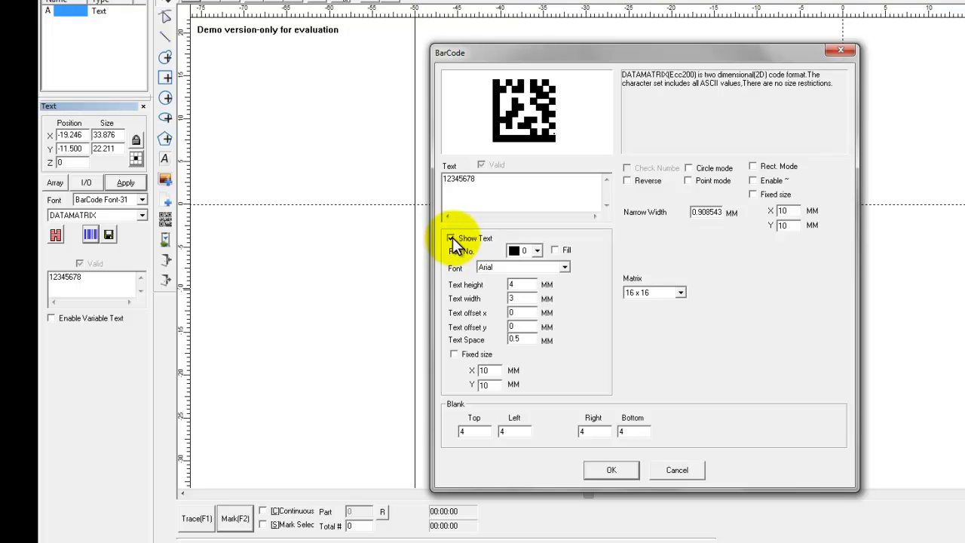
{"action": "left_click", "coordinate": [519, 297]}
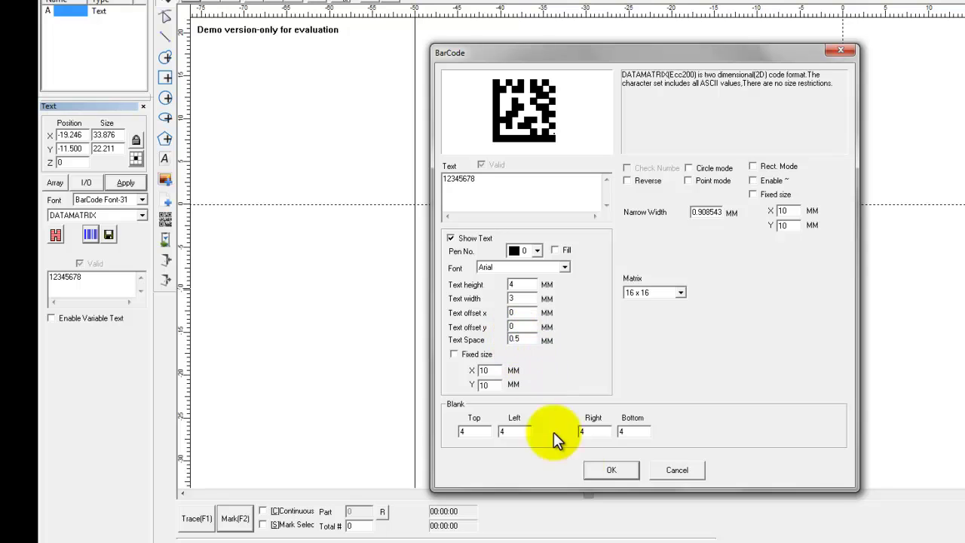
{"action": "left_click", "coordinate": [601, 471]}
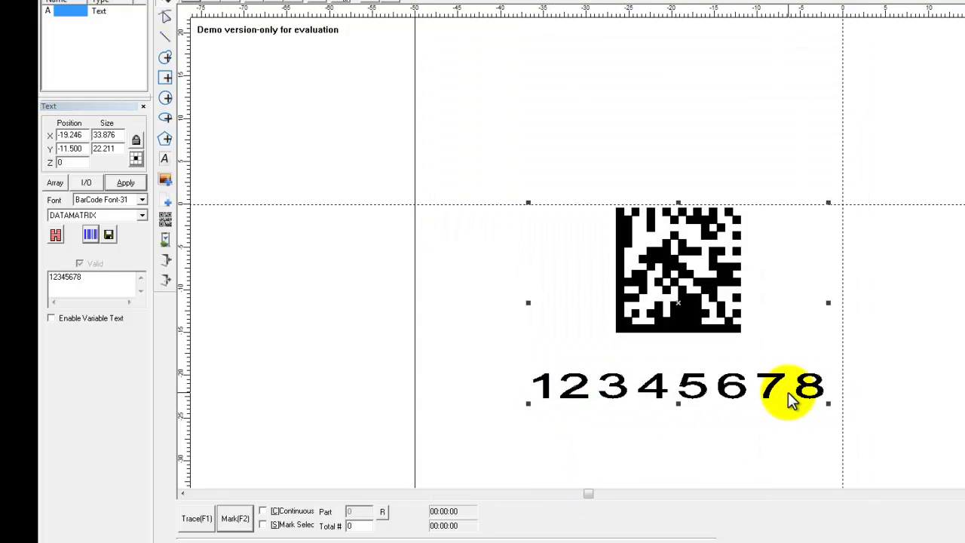
{"action": "left_click", "coordinate": [91, 234]}
Step: Hide the human-readable text and draw the DataMatrix modules as Circle dots
{"action": "left_click", "coordinate": [394, 230]}
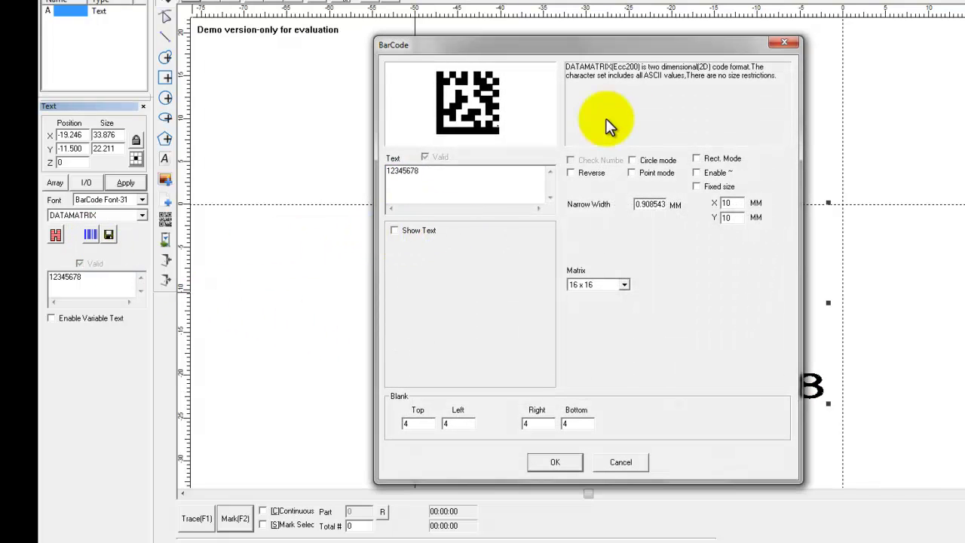
{"action": "left_click_drag", "start_coordinate": [632, 44], "coordinate": [628, 41]}
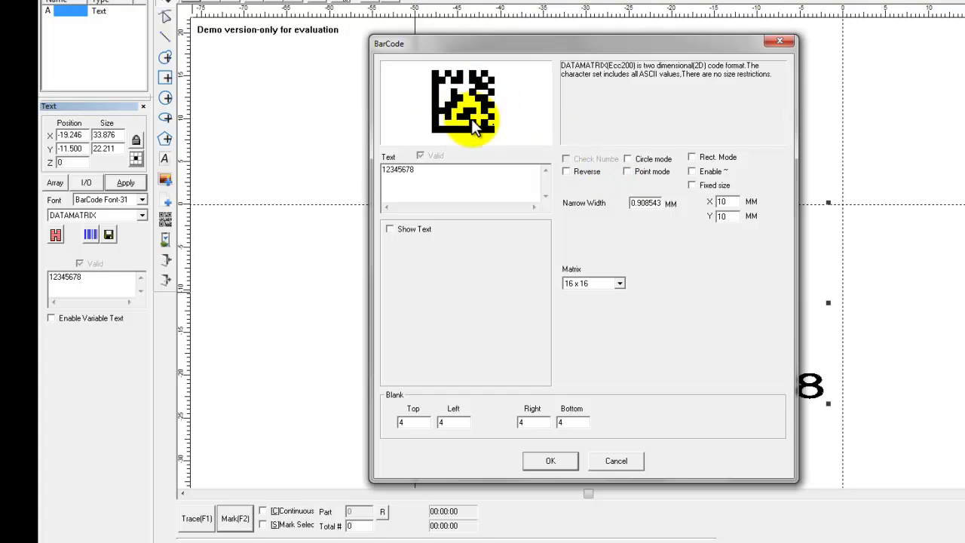
{"action": "left_click", "coordinate": [629, 160]}
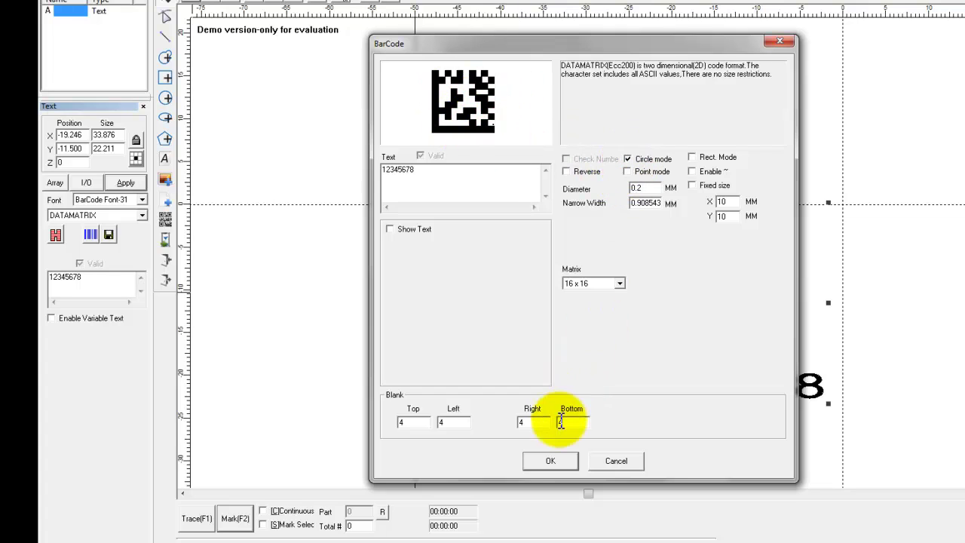
{"action": "left_click", "coordinate": [551, 462]}
{"action": "scroll", "coordinate": [657, 287], "scroll_direction": "up", "scroll_amount": 2}
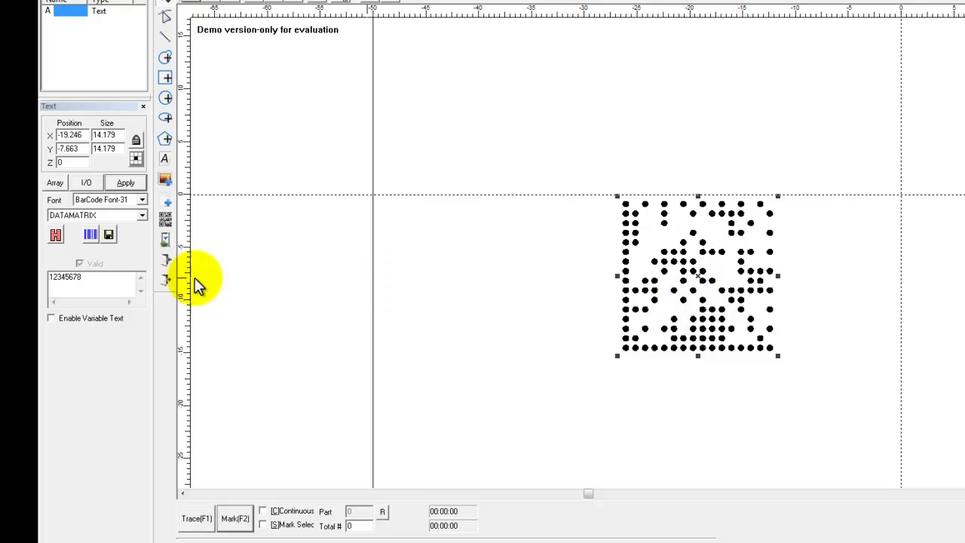
Step: Render the DataMatrix modules in point mode
{"action": "left_click", "coordinate": [91, 234]}
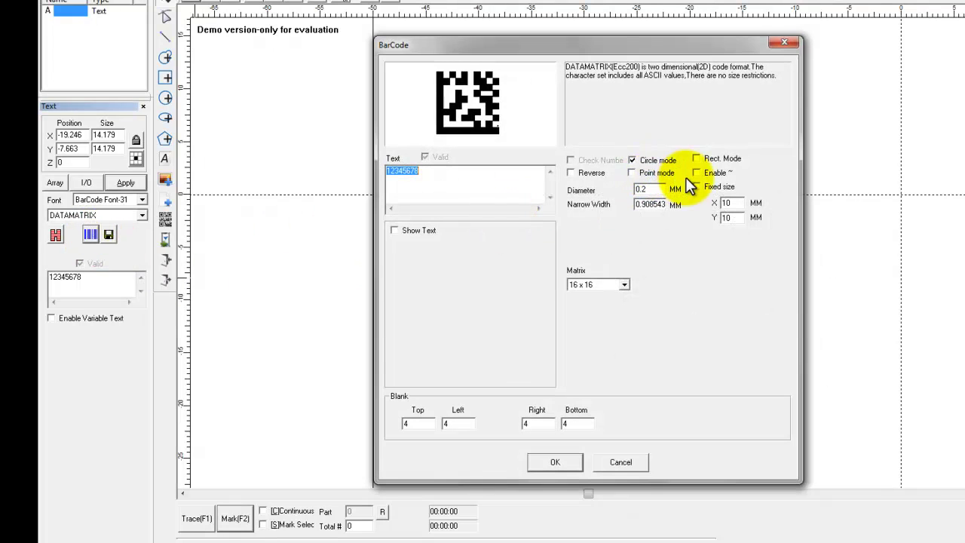
{"action": "left_click", "coordinate": [633, 161]}
{"action": "left_click", "coordinate": [632, 161]}
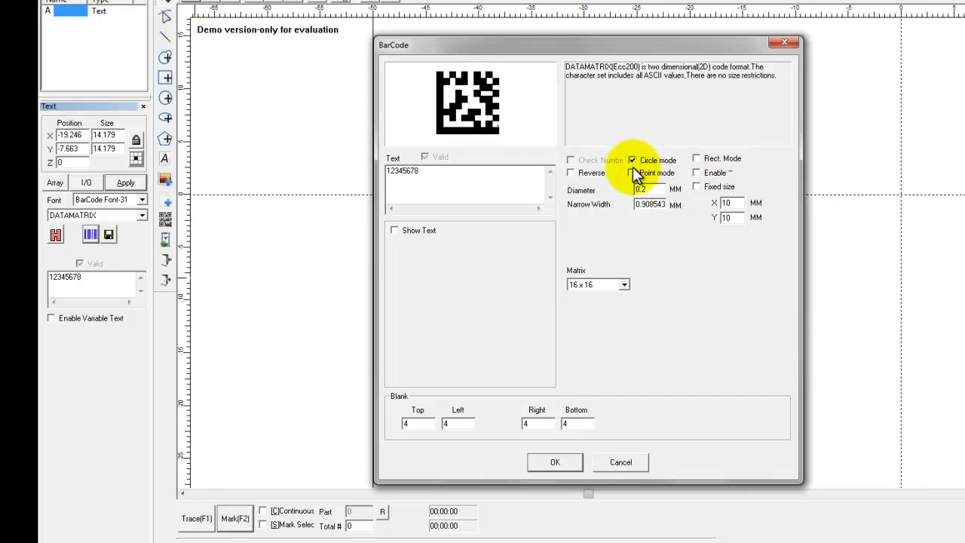
{"action": "left_click", "coordinate": [632, 173]}
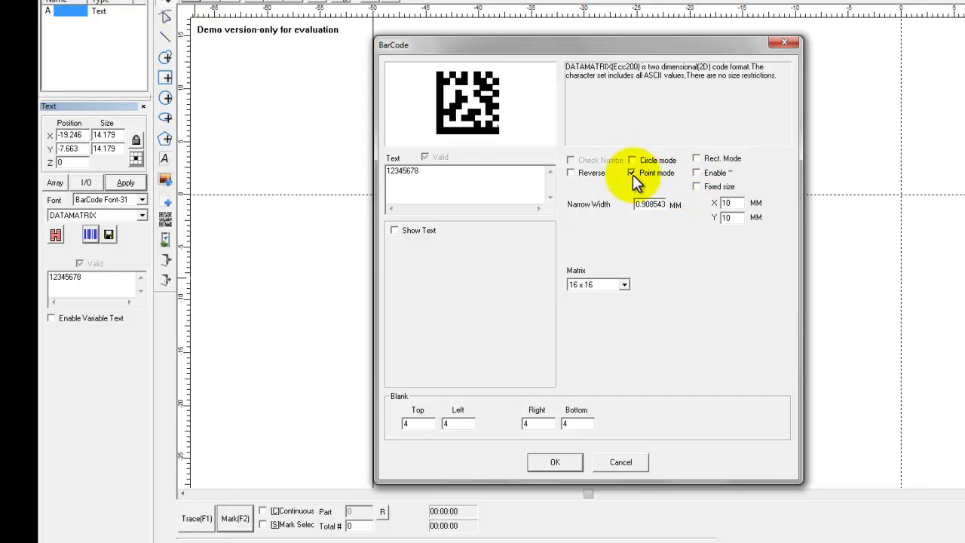
{"action": "left_click", "coordinate": [567, 459]}
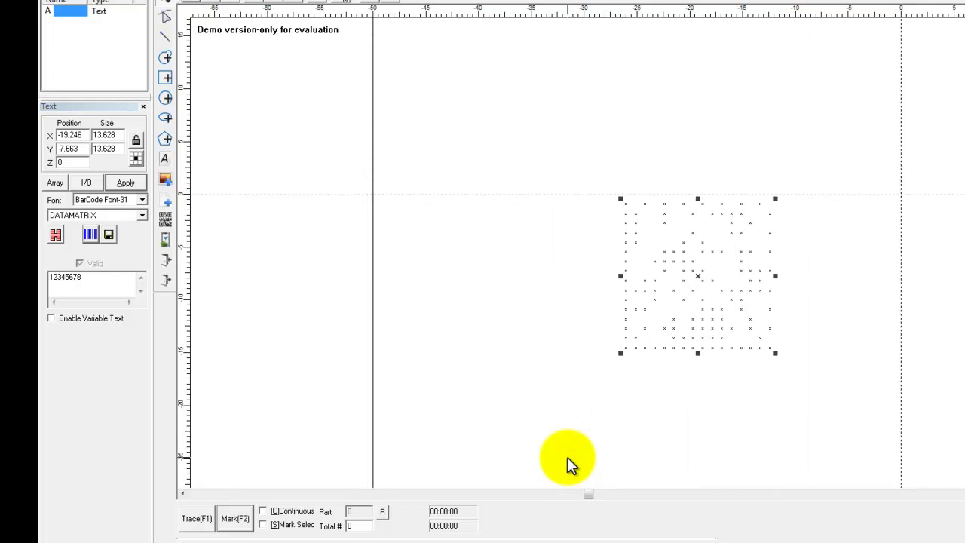
Step: Switch the DataMatrix to circle-dot modules, then back to point mode
{"action": "left_click", "coordinate": [88, 235]}
{"action": "left_click", "coordinate": [633, 161]}
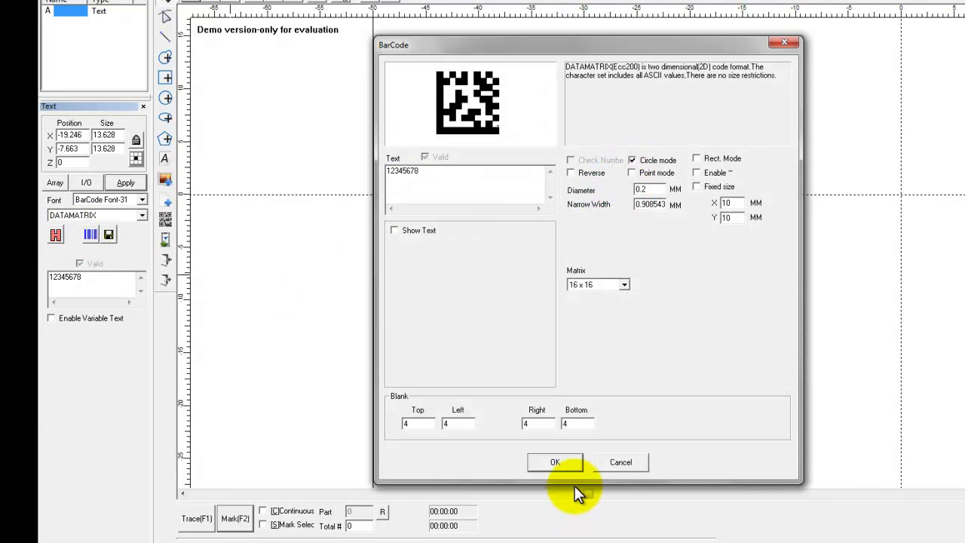
{"action": "left_click", "coordinate": [554, 462]}
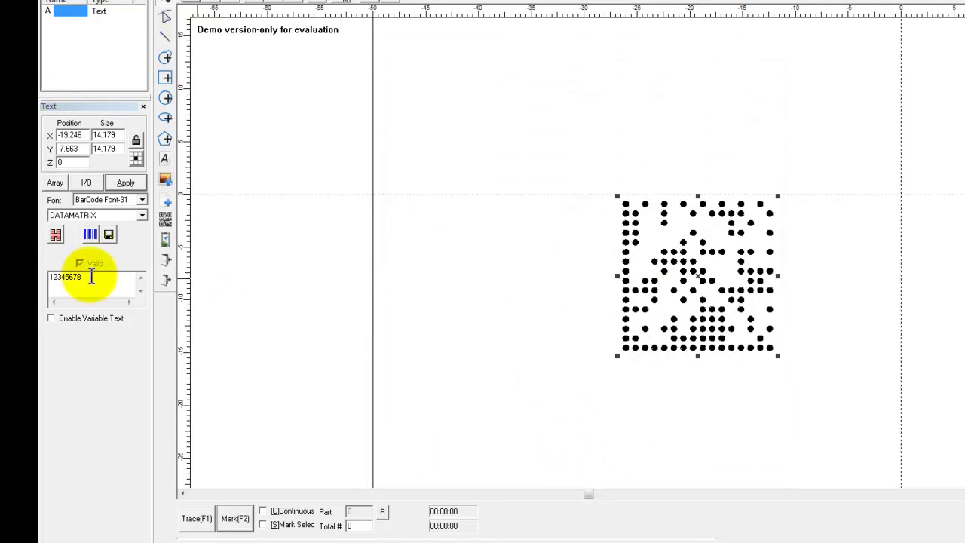
{"action": "left_click", "coordinate": [89, 239]}
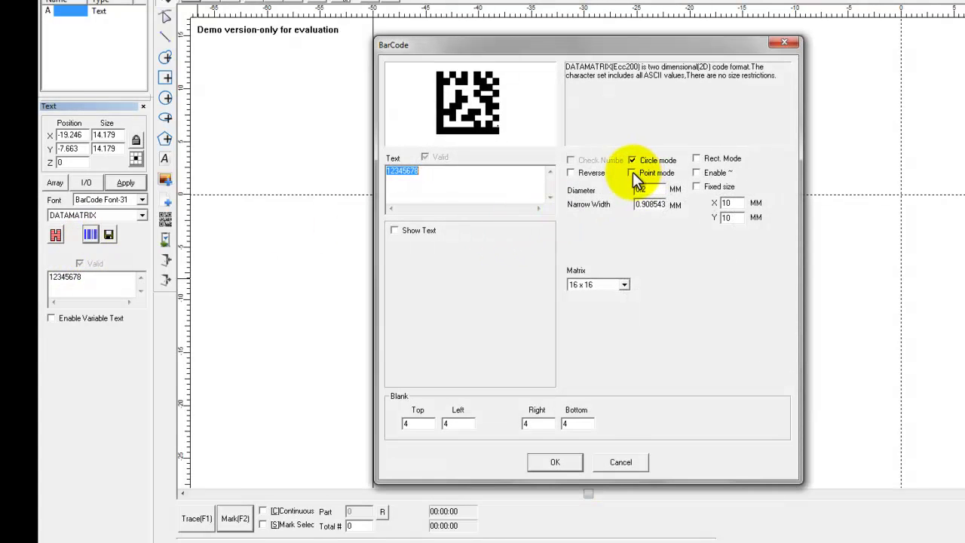
{"action": "left_click", "coordinate": [633, 172]}
{"action": "left_click", "coordinate": [563, 458]}
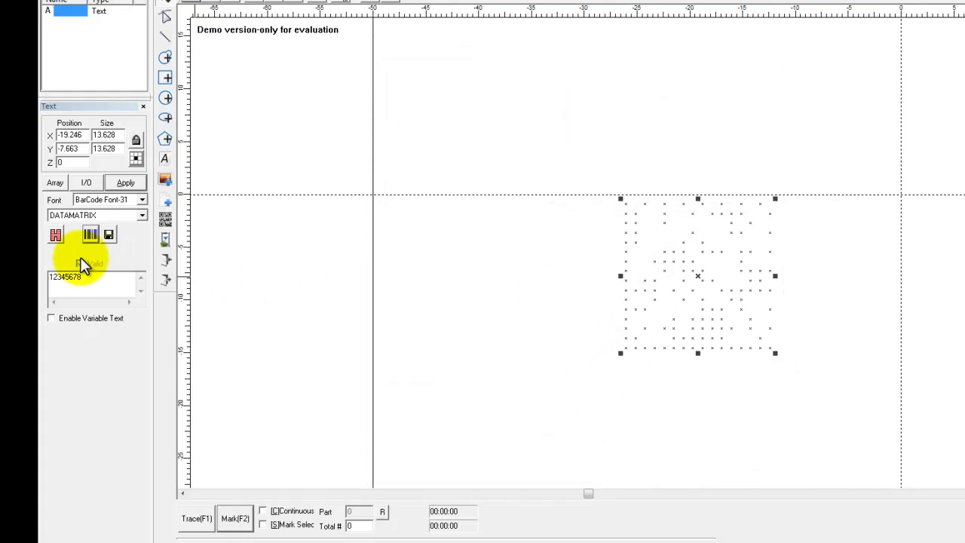
Step: Turn off point mode so the DataMatrix has solid square modules at 14.537 × 14.537
{"action": "left_click", "coordinate": [89, 236]}
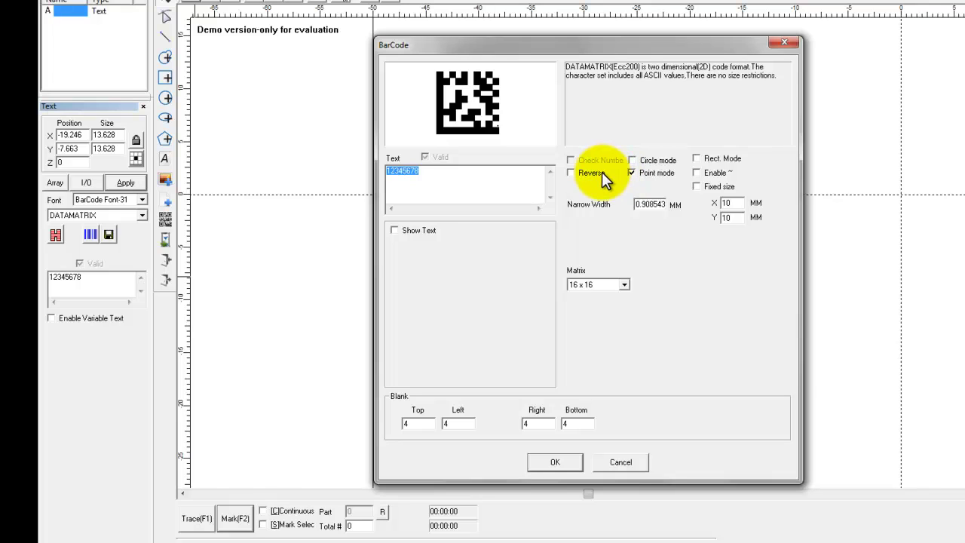
{"action": "left_click", "coordinate": [635, 174]}
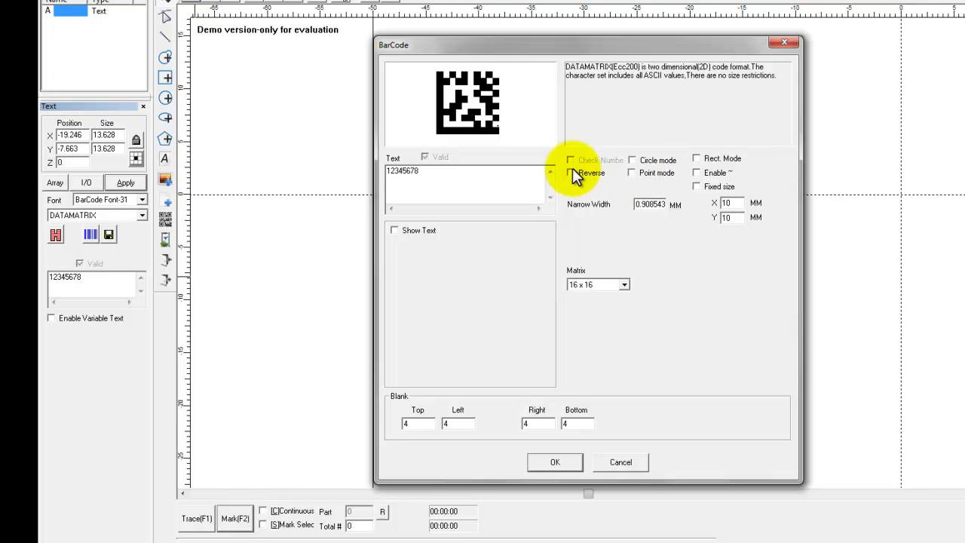
{"action": "left_click", "coordinate": [554, 462]}
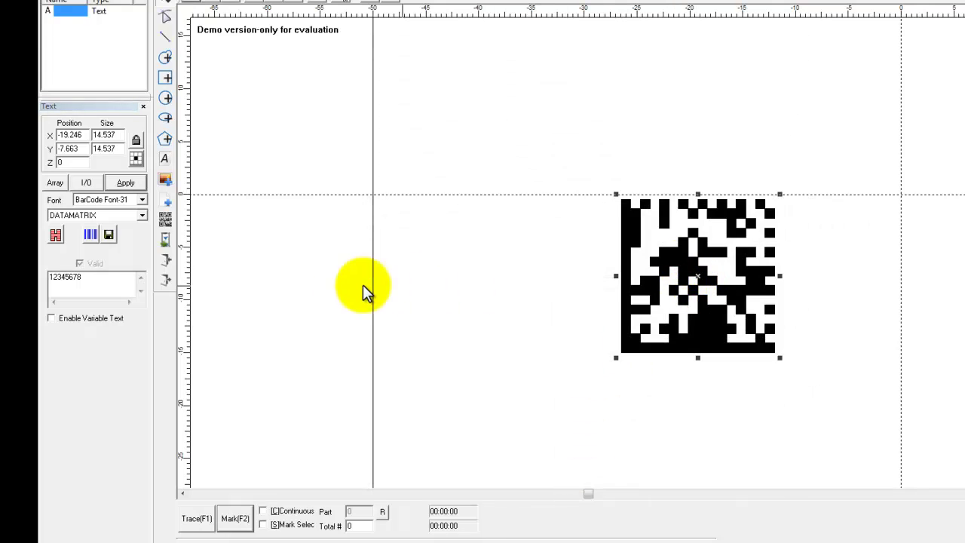
Step: Convert the barcode to a QRCODE with matrix Version4
{"action": "left_click", "coordinate": [142, 215]}
{"action": "left_click", "coordinate": [84, 388]}
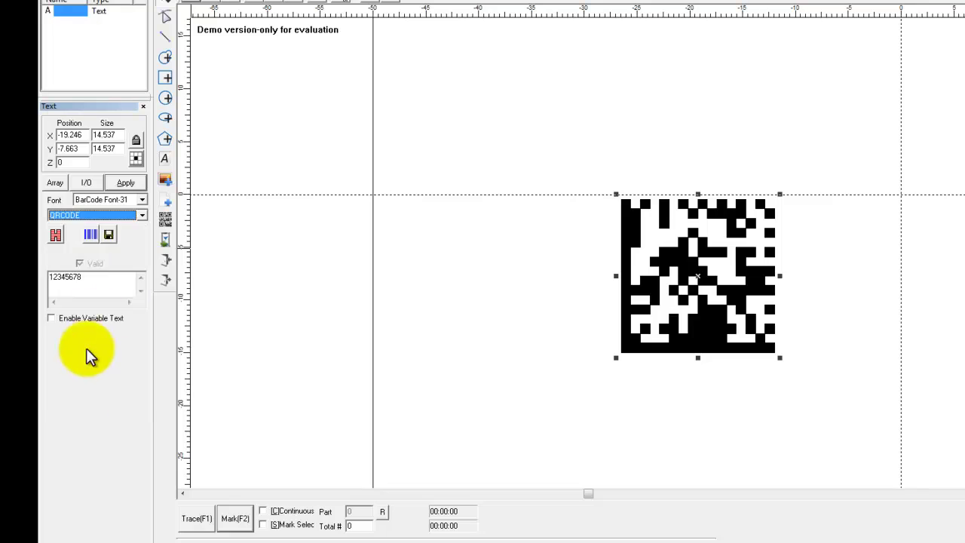
{"action": "left_click", "coordinate": [117, 185]}
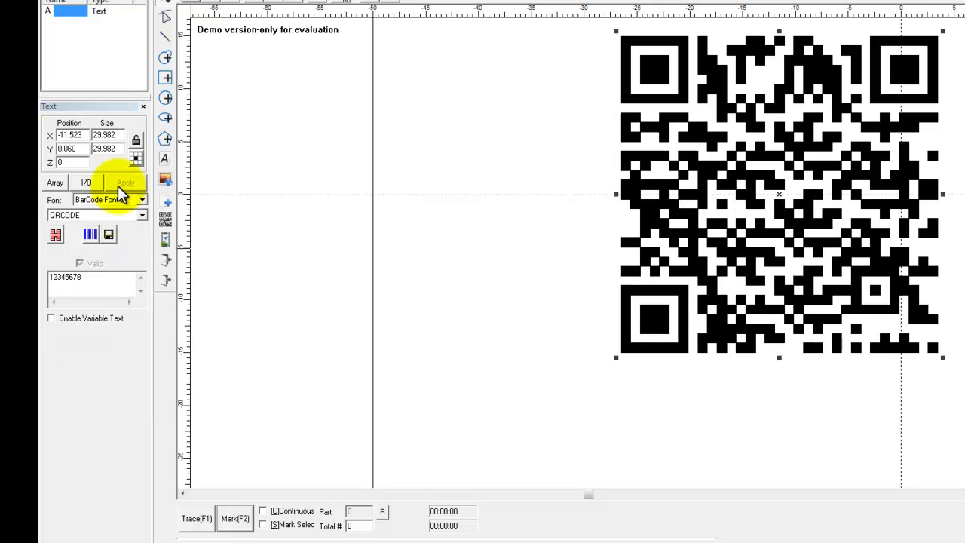
{"action": "left_click", "coordinate": [91, 237]}
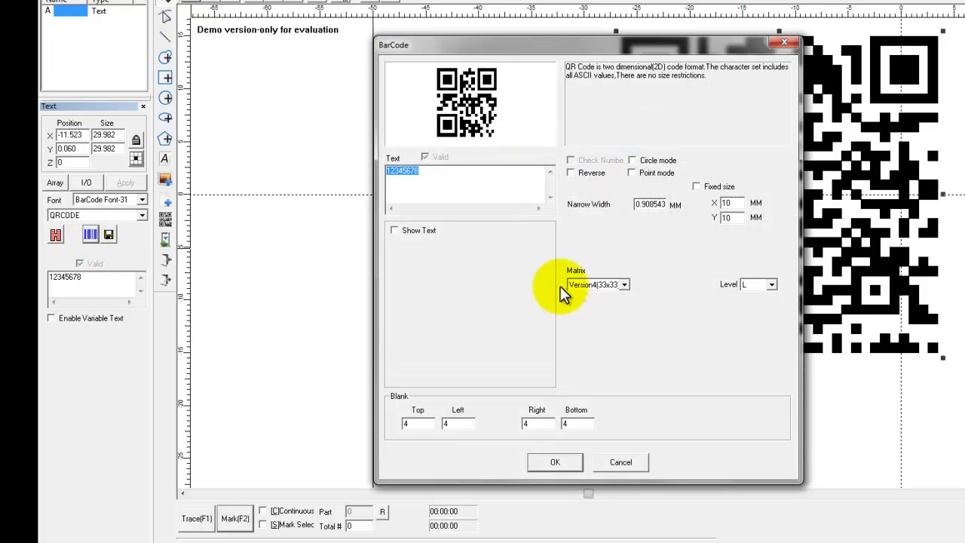
{"action": "left_click", "coordinate": [620, 285]}
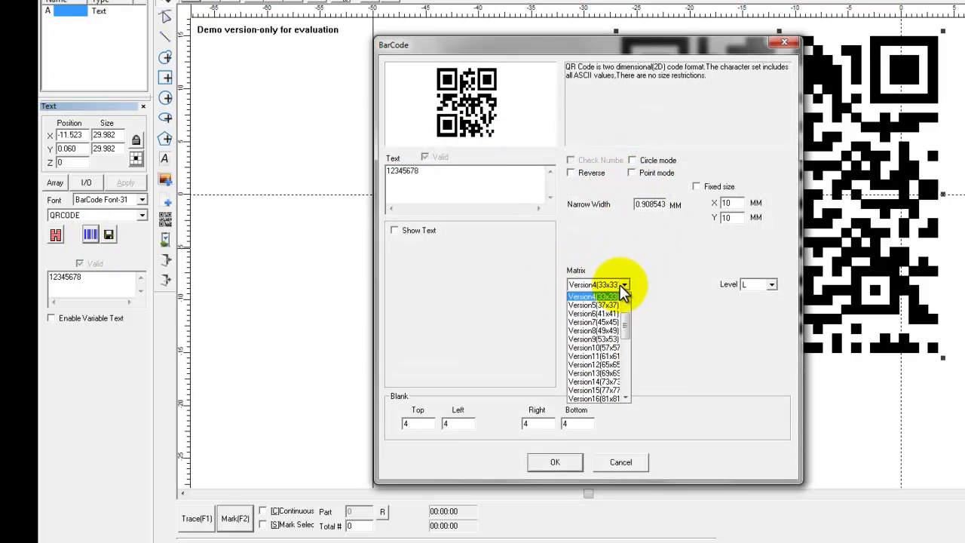
{"action": "left_click", "coordinate": [620, 286]}
{"action": "left_click", "coordinate": [558, 463]}
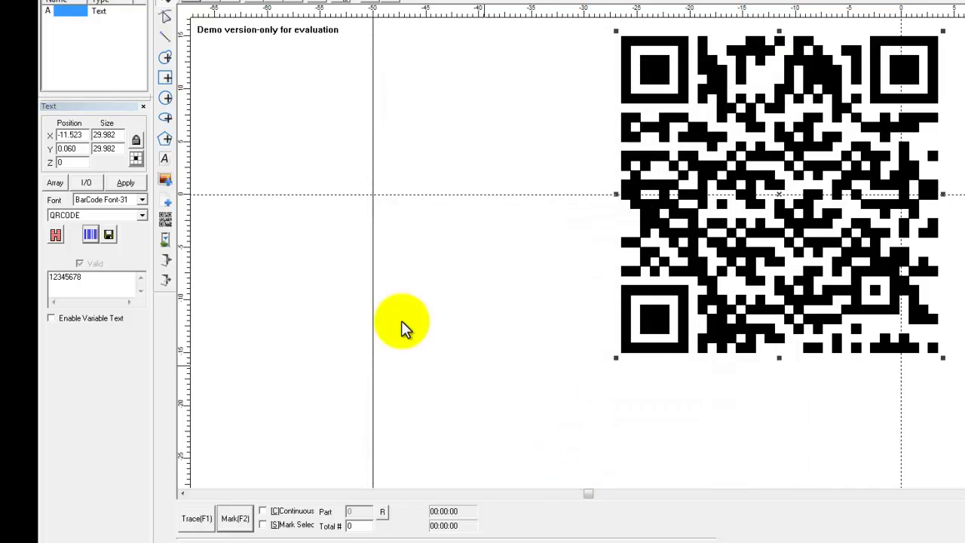
Step: Select Code 128A as the next barcode type
{"action": "left_click", "coordinate": [142, 216]}
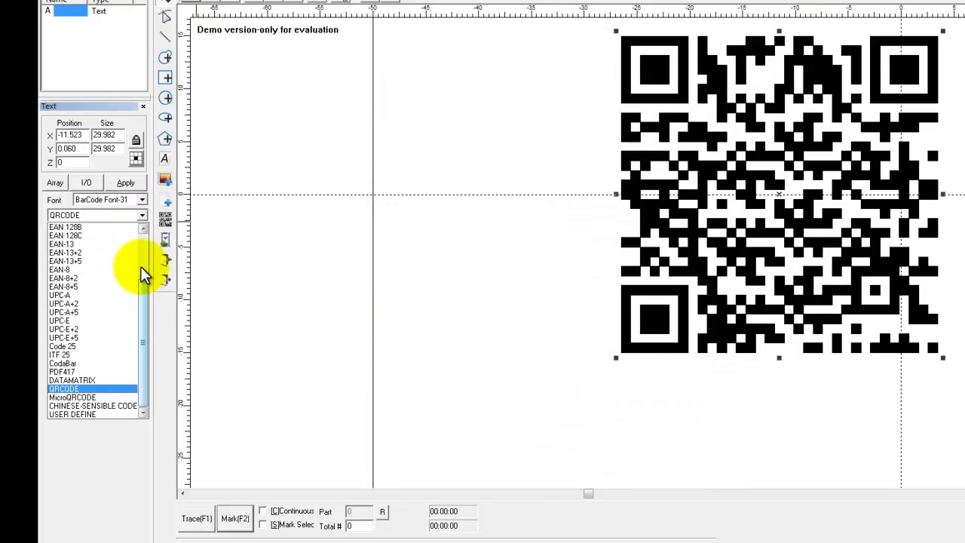
{"action": "scroll", "coordinate": [145, 283], "scroll_direction": "up", "scroll_amount": 3}
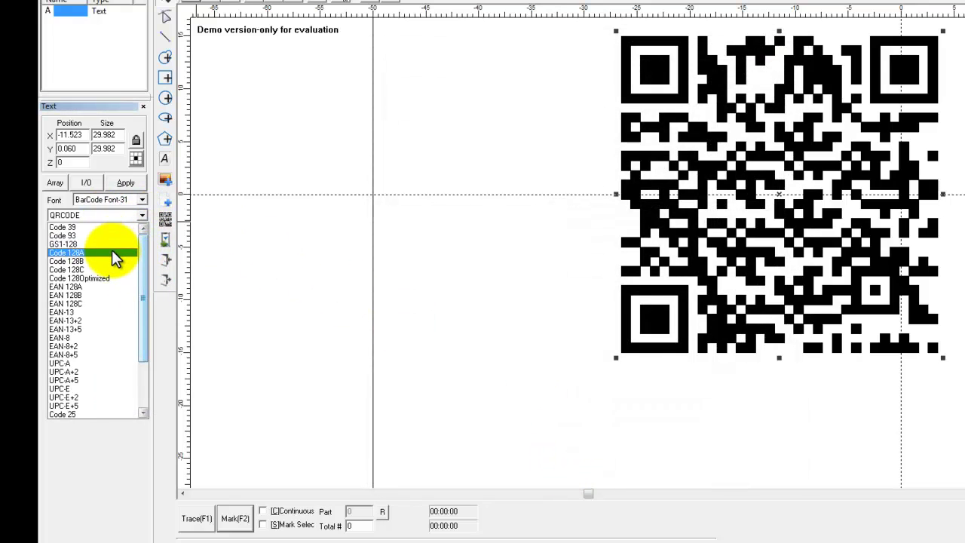
{"action": "left_click", "coordinate": [111, 253]}
{"action": "left_click", "coordinate": [132, 181]}
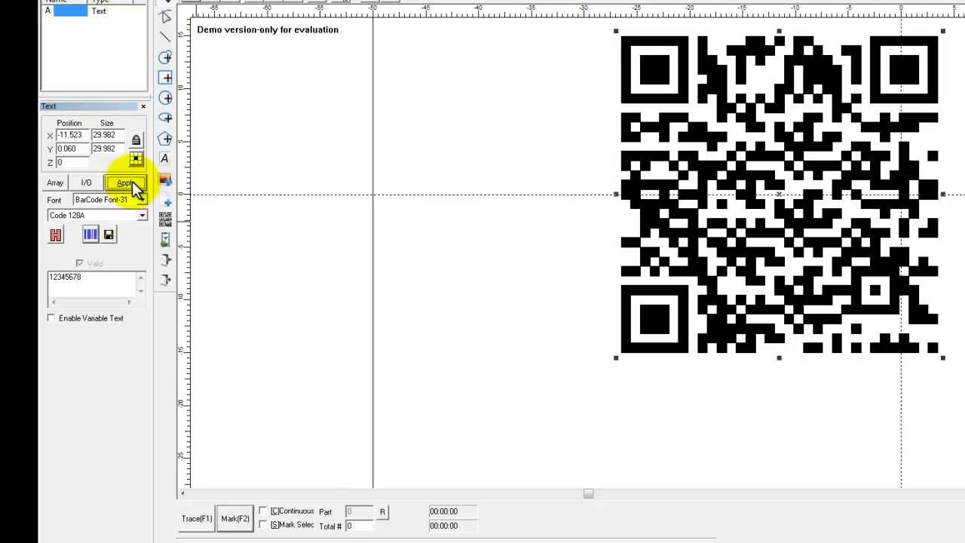
Step: Apply Code 128A to the 12345678 barcode and review its settings, with blank margins of 4
{"action": "left_click", "coordinate": [132, 181]}
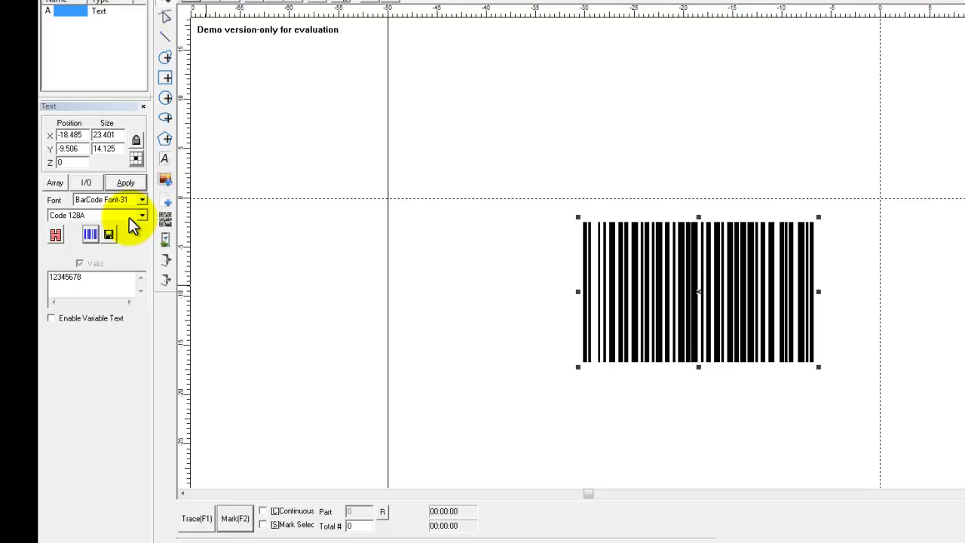
{"action": "left_click", "coordinate": [91, 235]}
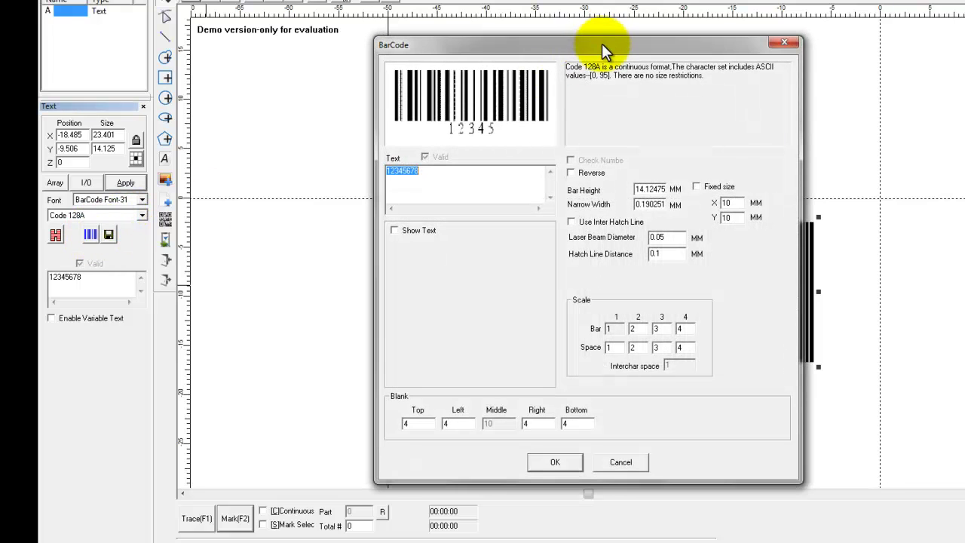
{"action": "left_click_drag", "start_coordinate": [602, 43], "coordinate": [424, 37]}
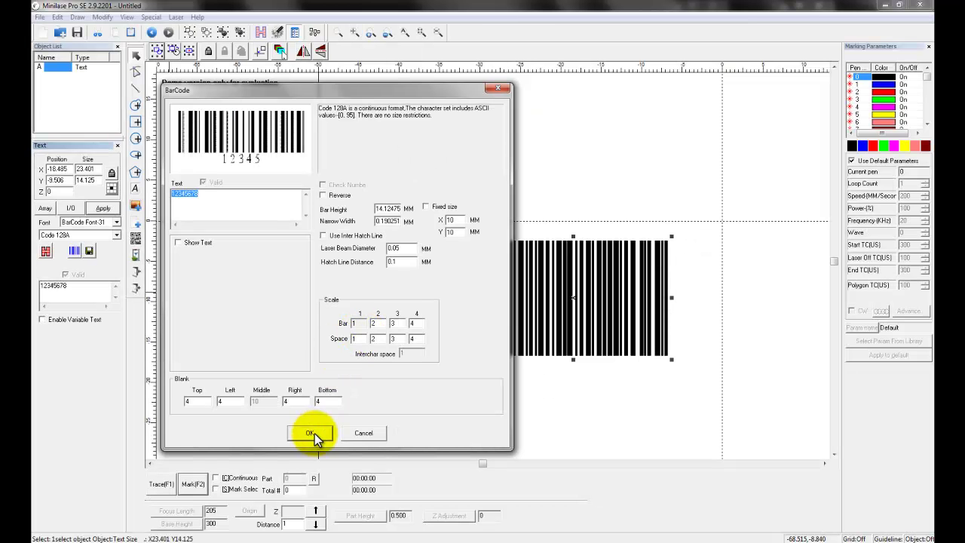
{"action": "left_click", "coordinate": [377, 456]}
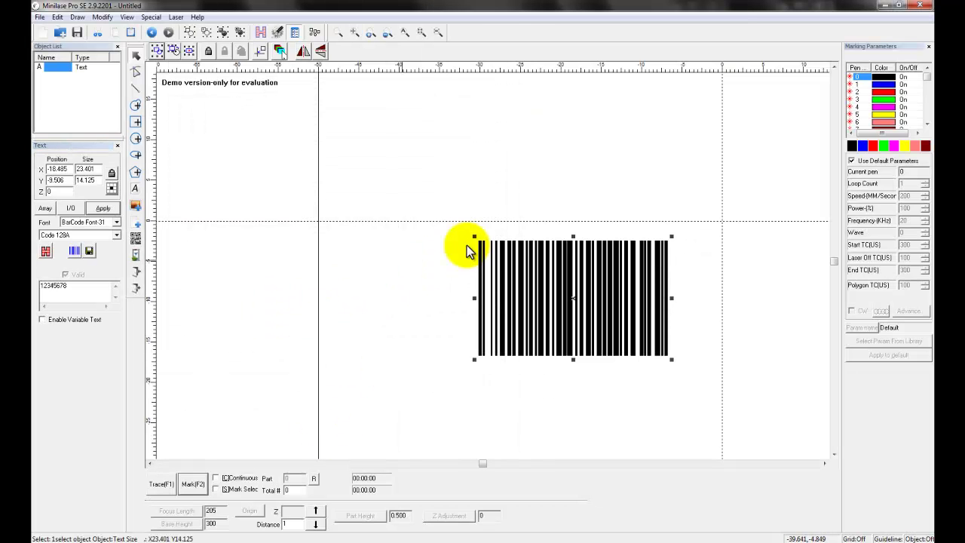